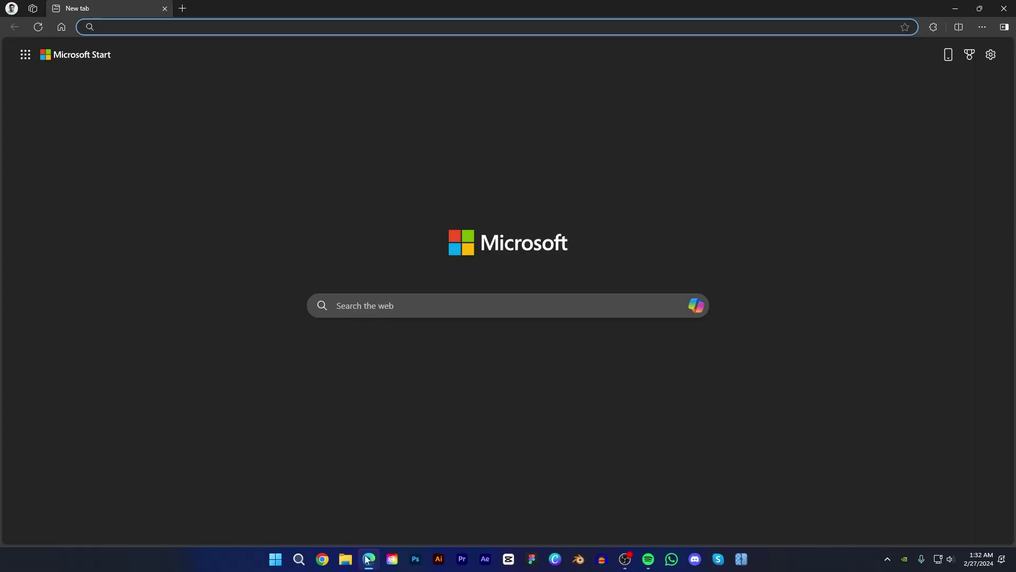
# Step: Search the web for Flair AI, open its site and start a new blank project
pyautogui.click(316, 45)
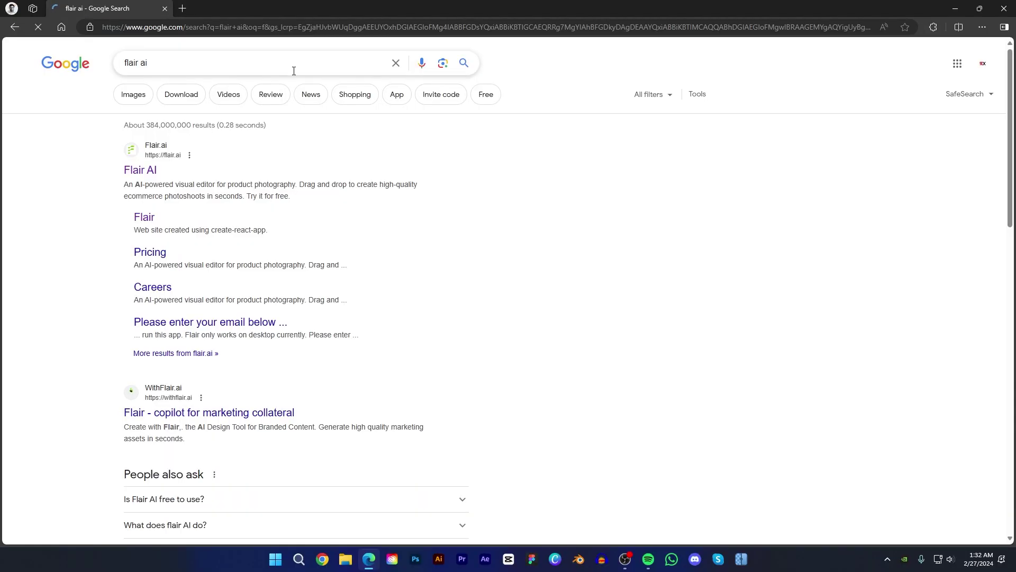
pyautogui.click(148, 171)
pyautogui.click(730, 69)
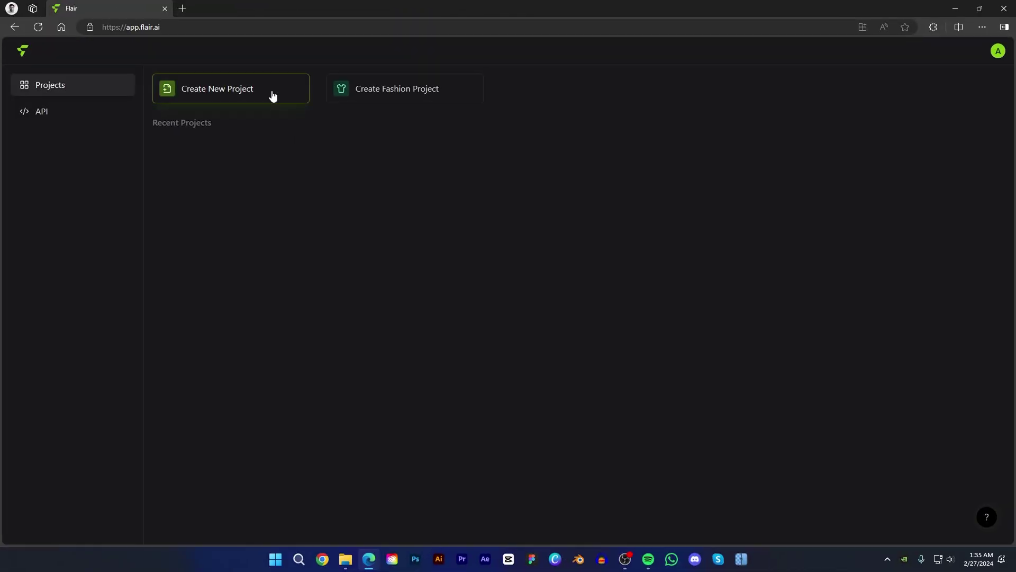
pyautogui.click(272, 93)
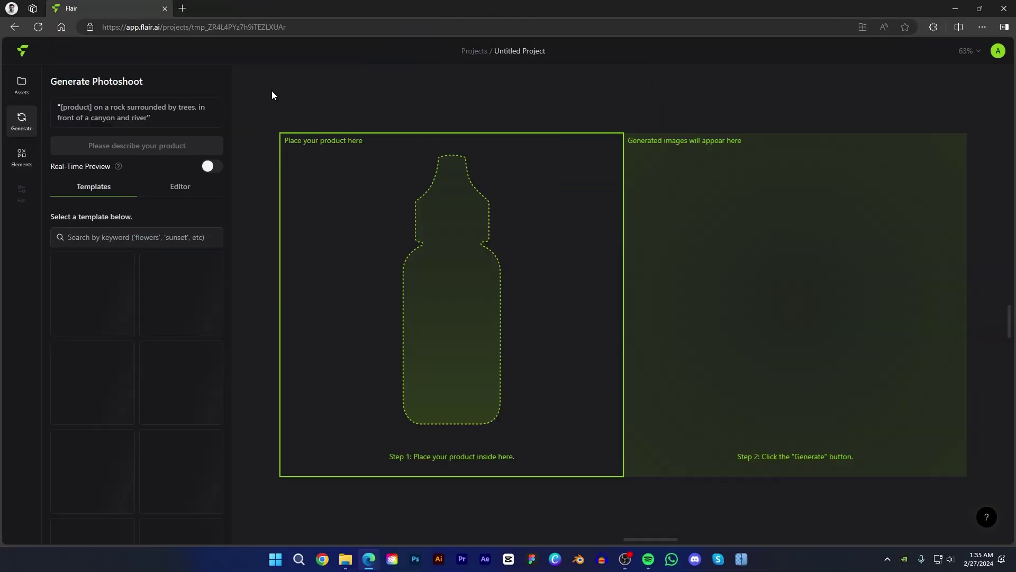
# Step: Rename the project title to 'Product Mockup'
pyautogui.click(504, 52)
pyautogui.press('BackSpace')
pyautogui.write('Product Mod')
pyautogui.write('kup')
pyautogui.press('Return')
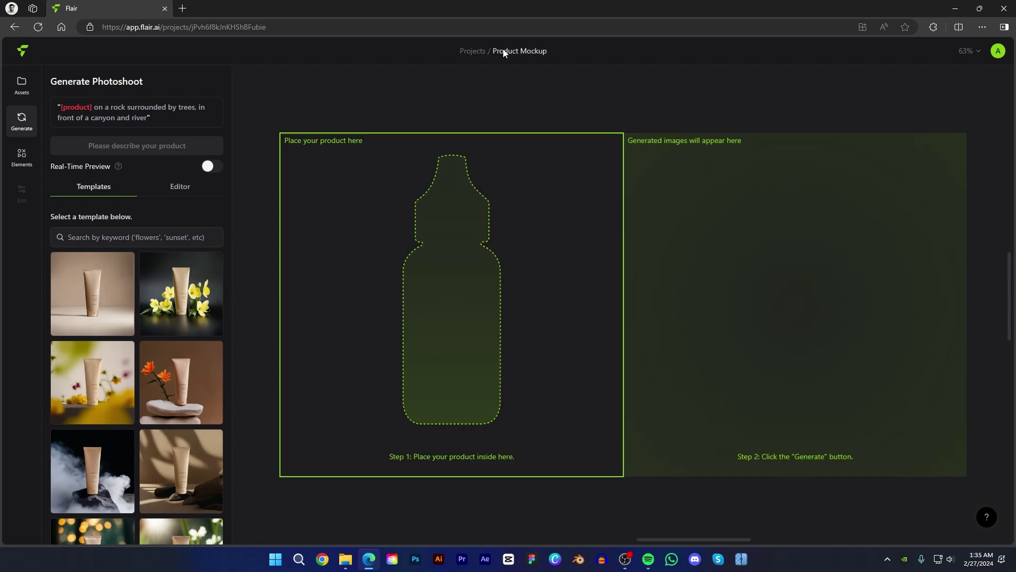
# Step: Upload Body Spray.png onto the canvas, skipping background removal
pyautogui.click(24, 98)
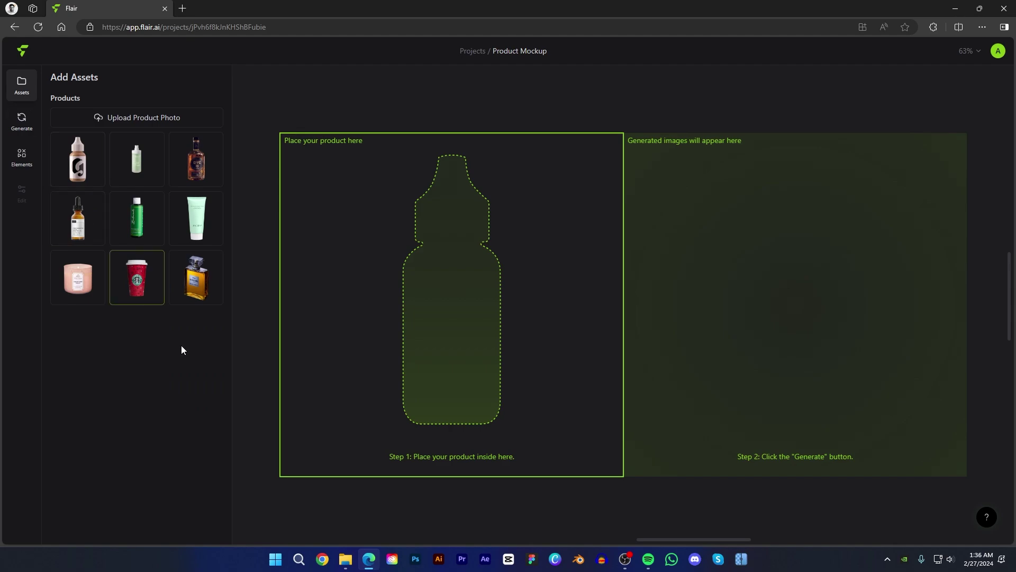
pyautogui.click(345, 559)
pyautogui.click(383, 223)
pyautogui.moveTo(383, 223); pyautogui.dragTo(246, 491)
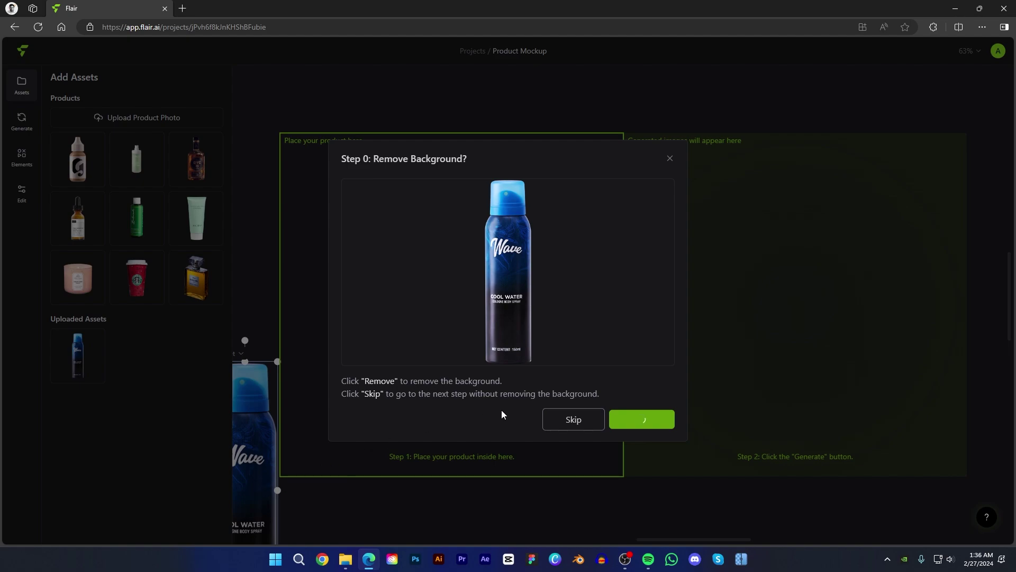
pyautogui.click(570, 419)
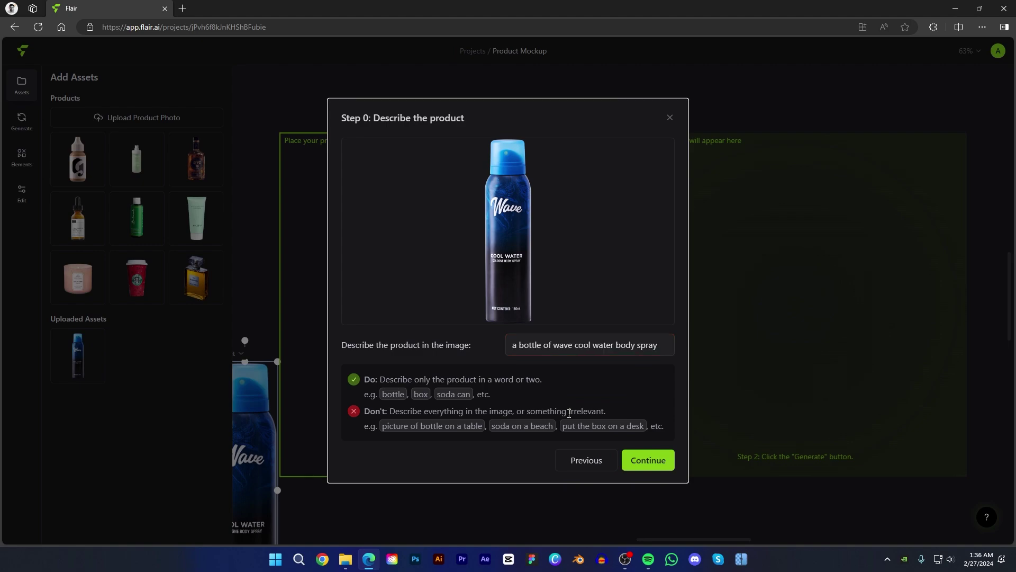
# Step: Accept the product description and generate a shot with the smoky jagged-rock template
pyautogui.click(641, 457)
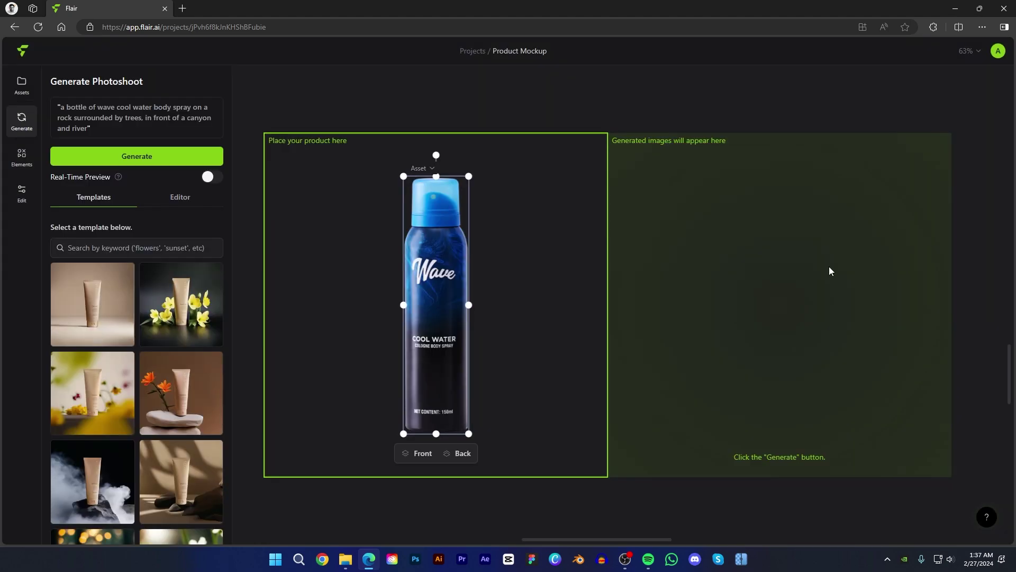
pyautogui.scroll(-10, 171, 322)
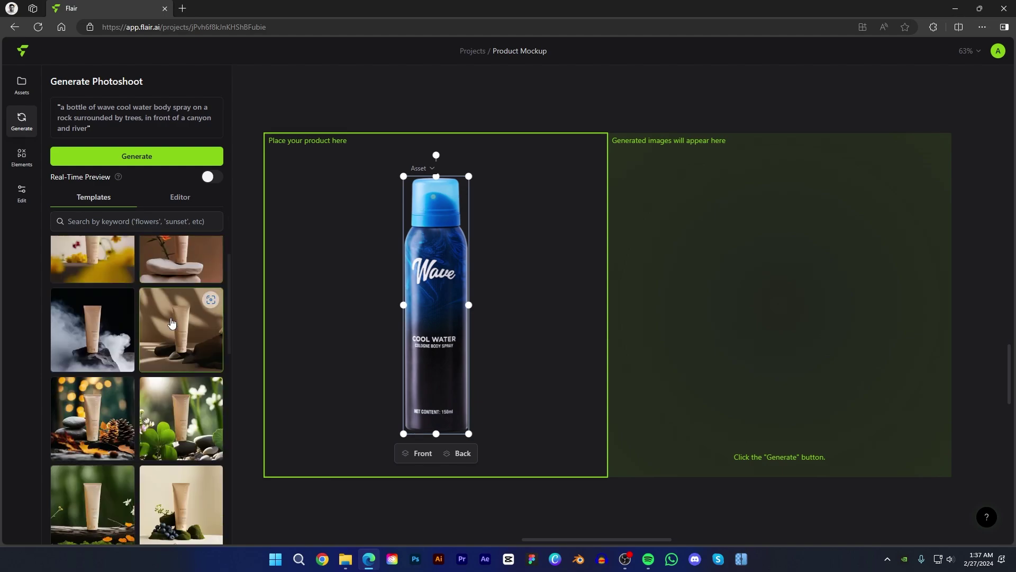
pyautogui.scroll(-2, 171, 322)
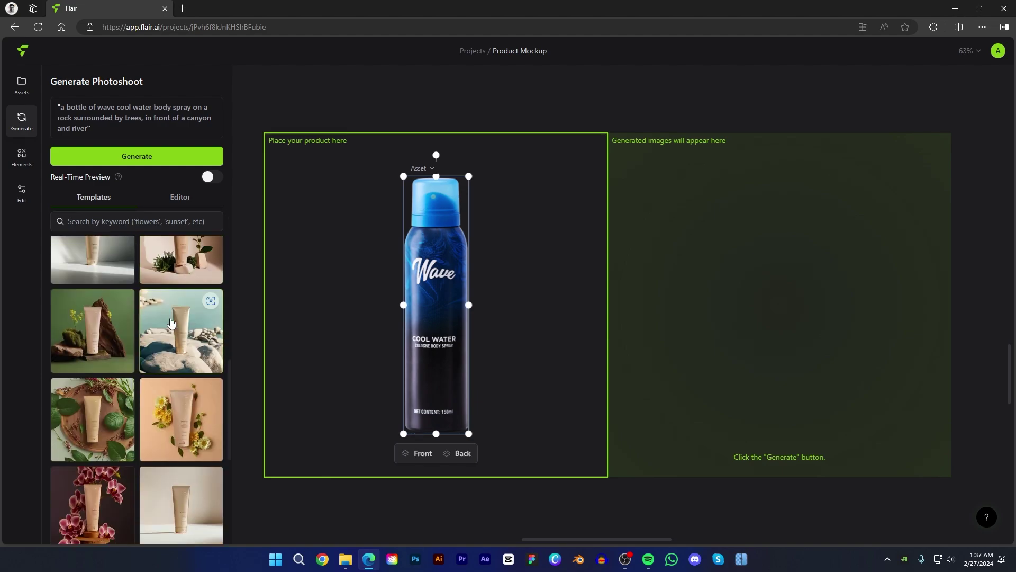
pyautogui.scroll(-1, 171, 322)
pyautogui.scroll(2, 171, 322)
pyautogui.scroll(1, 171, 322)
pyautogui.scroll(3, 170, 322)
pyautogui.scroll(1, 171, 321)
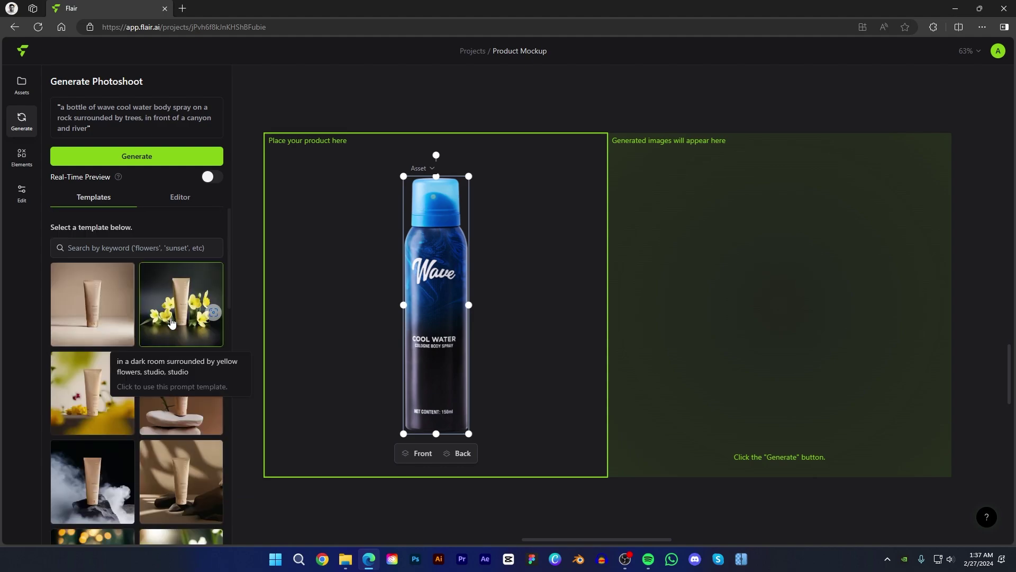
pyautogui.click(98, 392)
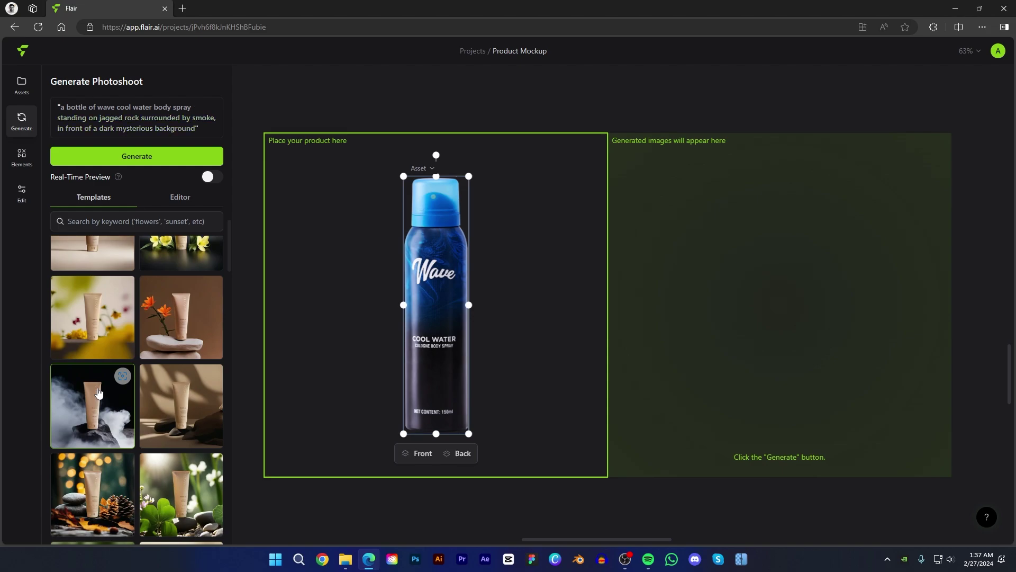
pyautogui.click(136, 156)
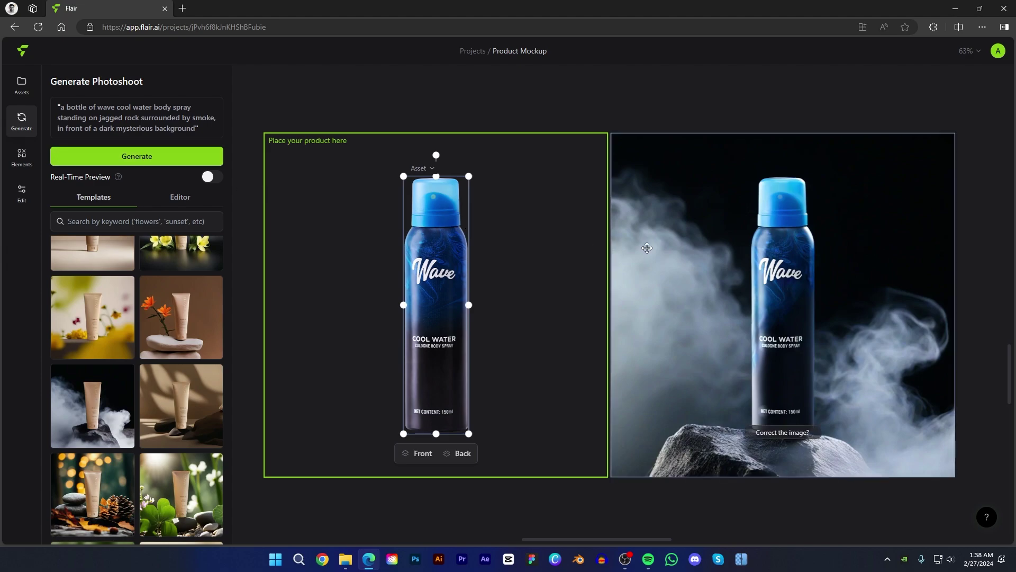
# Step: Download the generated smoky body spray image as a PNG
pyautogui.click(782, 418)
pyautogui.click(196, 443)
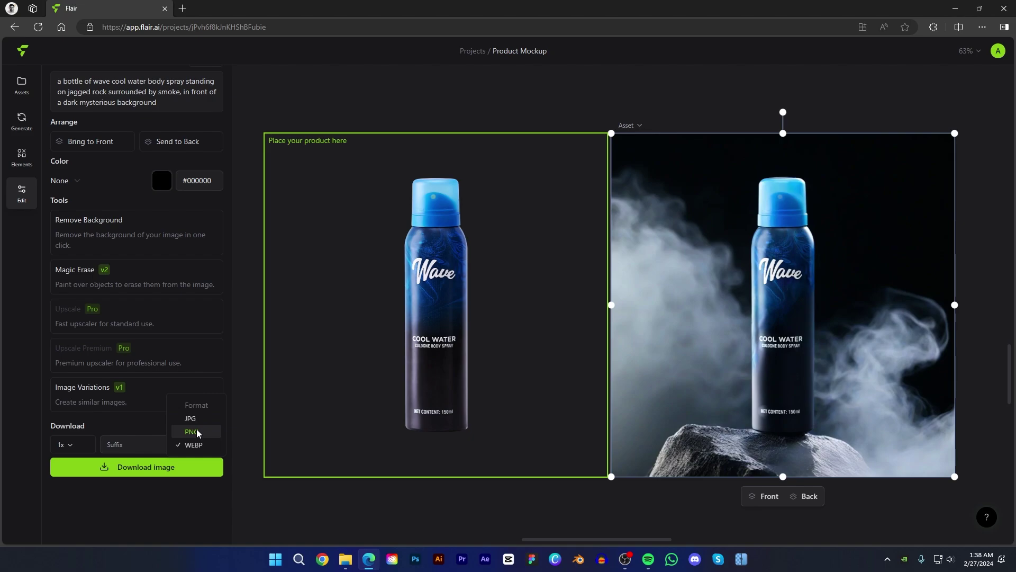
pyautogui.click(196, 432)
pyautogui.click(178, 467)
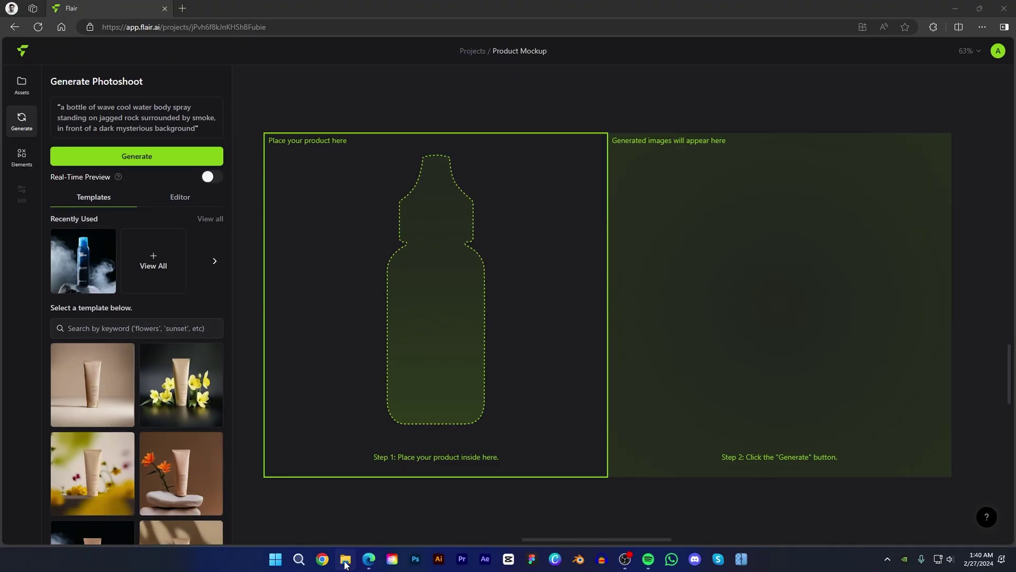
pyautogui.click(345, 559)
# Step: Place Facewash.png on the canvas and generate two photoshoots of the tube
pyautogui.moveTo(680, 151); pyautogui.dragTo(405, 281)
pyautogui.scroll(-5, 159, 344)
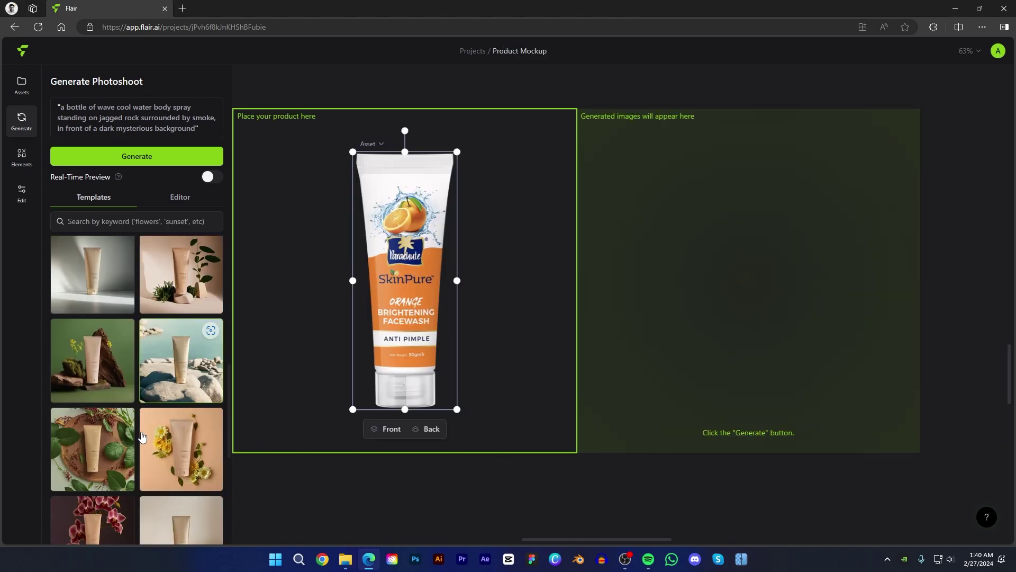
pyautogui.click(167, 159)
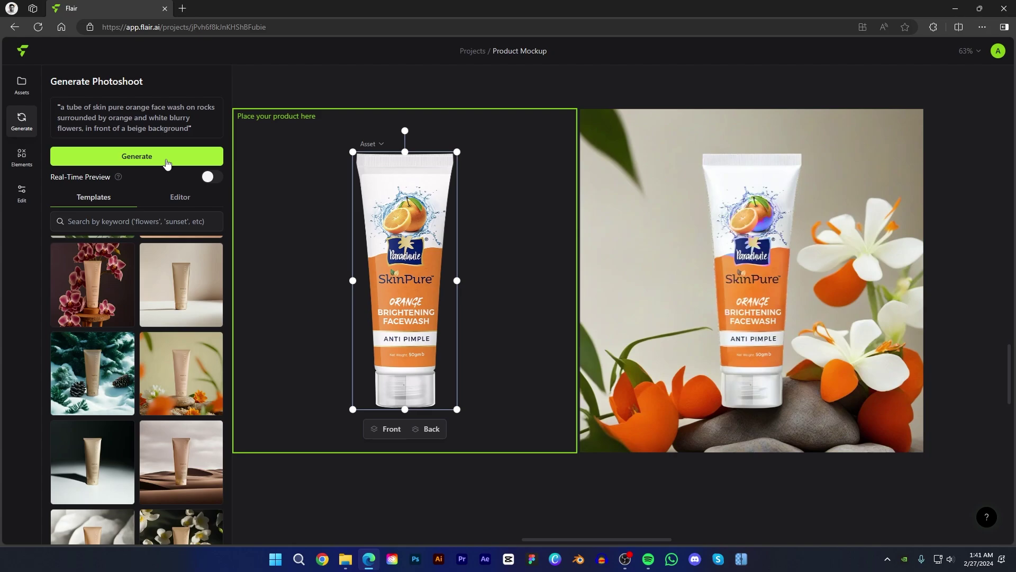
pyautogui.click(167, 158)
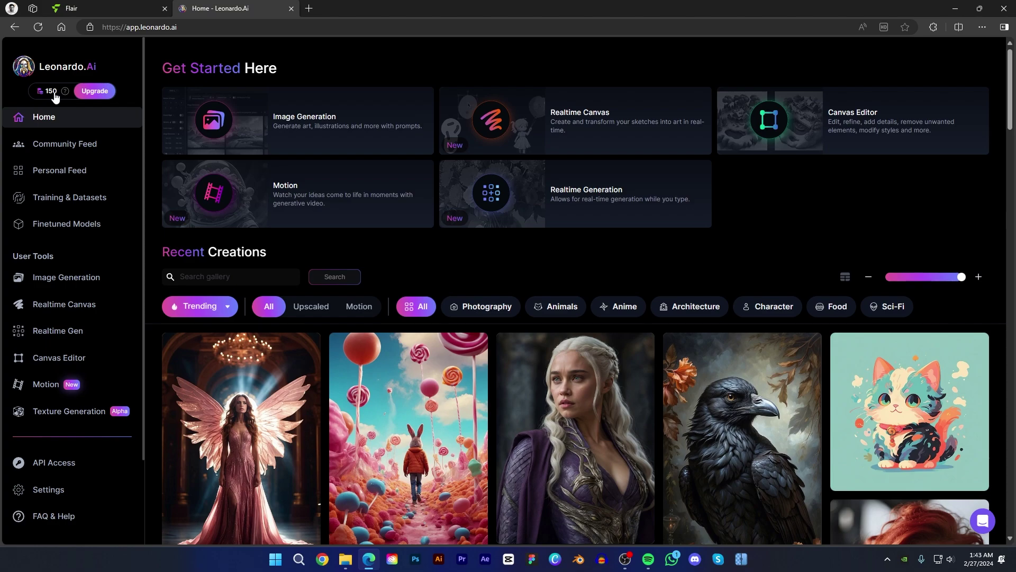
# Step: Open Leonardo's Image Generation with the AlbedoBase XL model and Leonardo Style preset
pyautogui.click(55, 277)
pyautogui.click(232, 154)
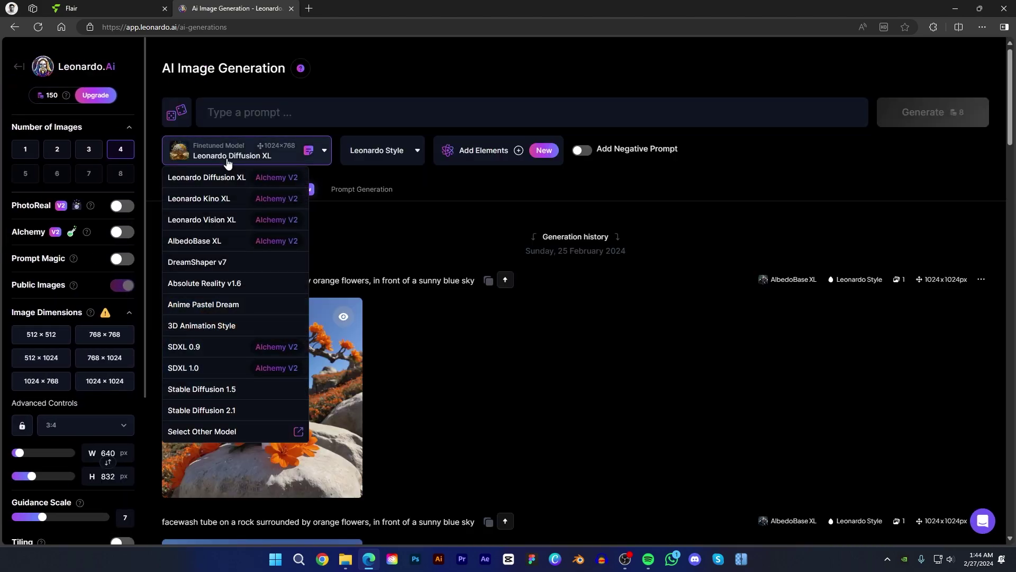
pyautogui.click(221, 238)
pyautogui.click(366, 159)
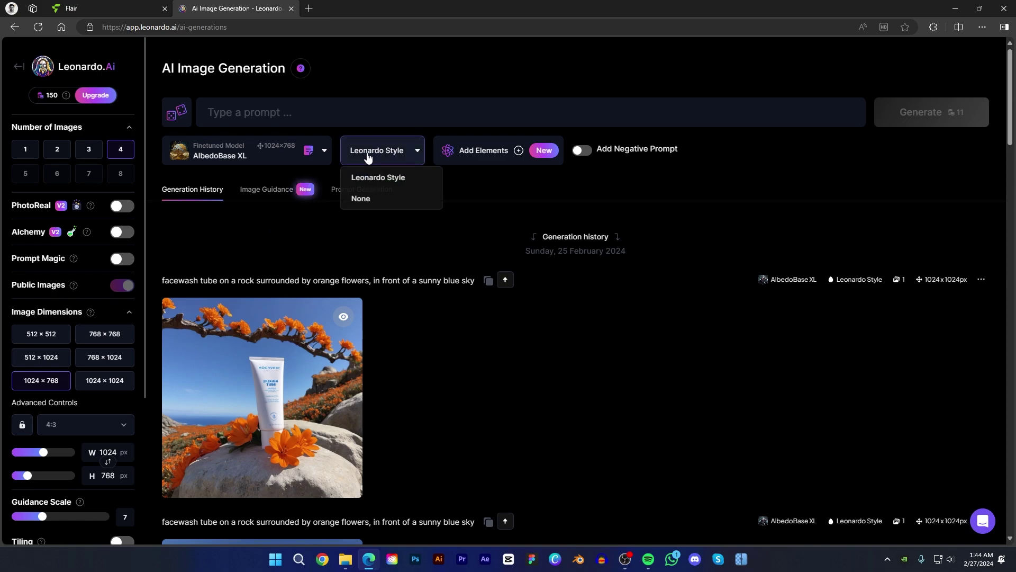
pyautogui.click(369, 177)
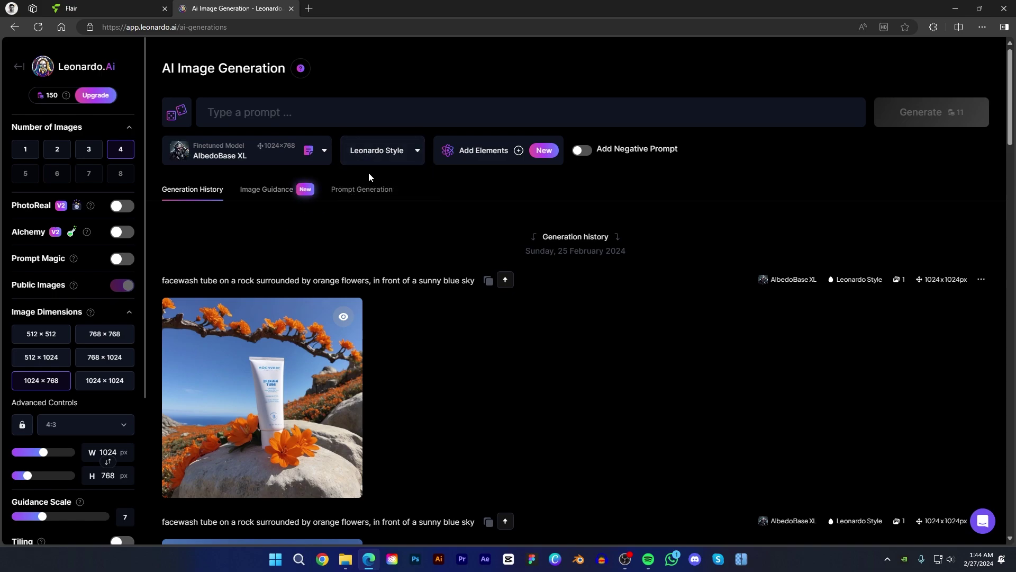
# Step: Set Leonardo to one image per prompt, then try Flair's flowers-and-leaves birdseye template
pyautogui.click(38, 152)
pyautogui.click(84, 8)
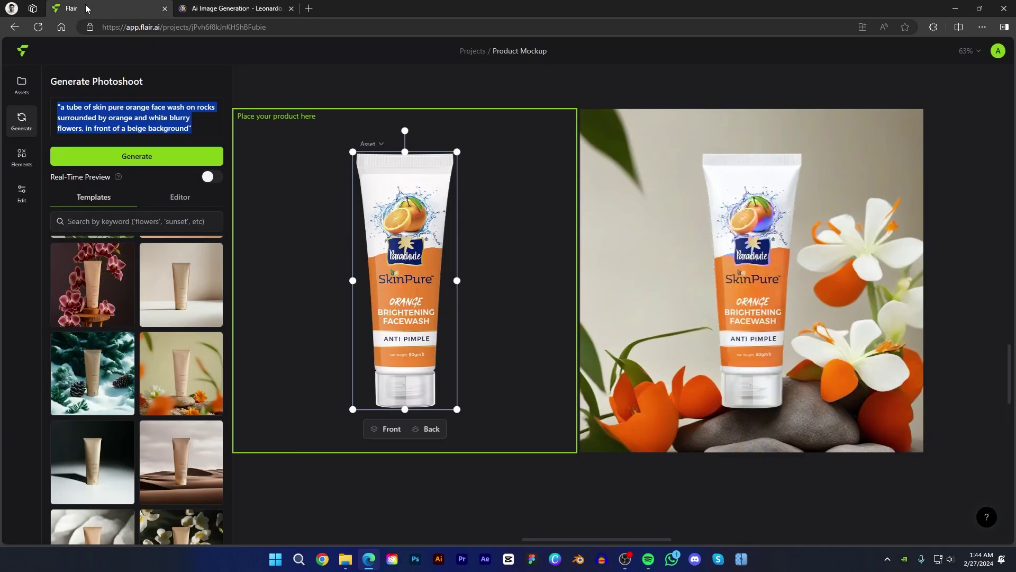
pyautogui.scroll(-10, 120, 263)
pyautogui.click(196, 318)
# Step: Apply Flair's blue-flowers rock template and copy its photoshoot prompt
pyautogui.scroll(-3, 195, 318)
pyautogui.scroll(-2, 196, 318)
pyautogui.click(189, 302)
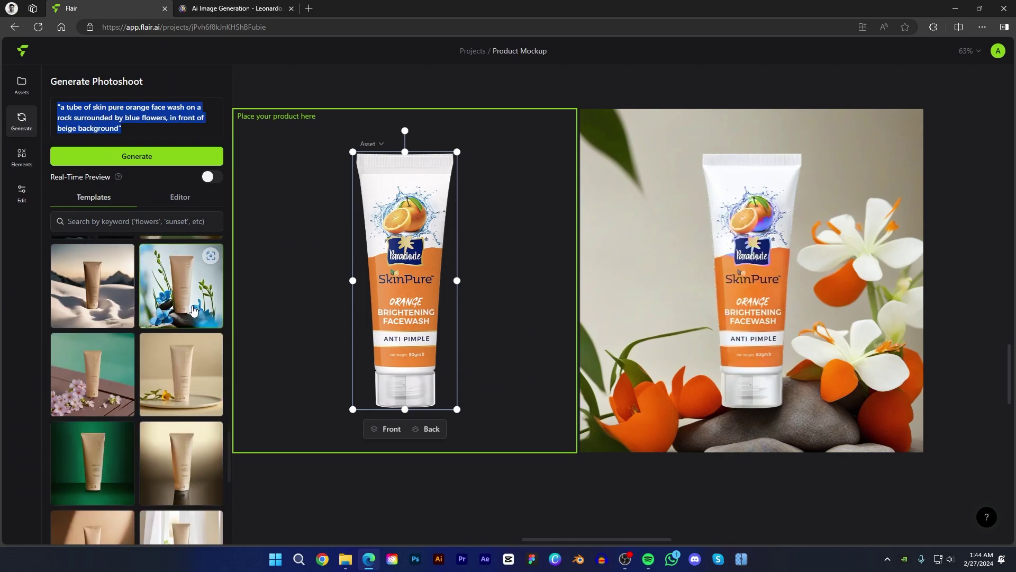
pyautogui.rightClick(125, 115)
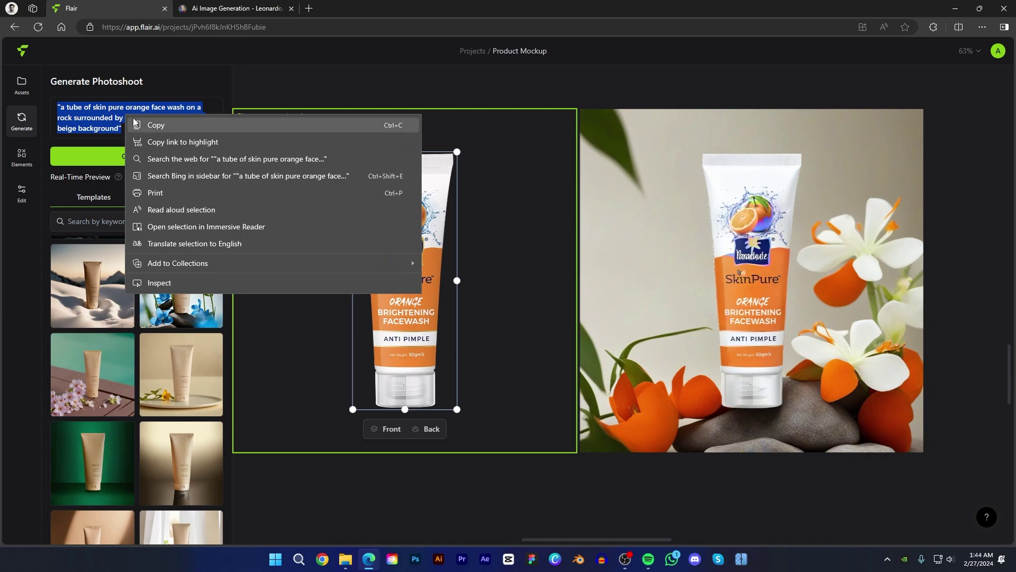
pyautogui.click(141, 126)
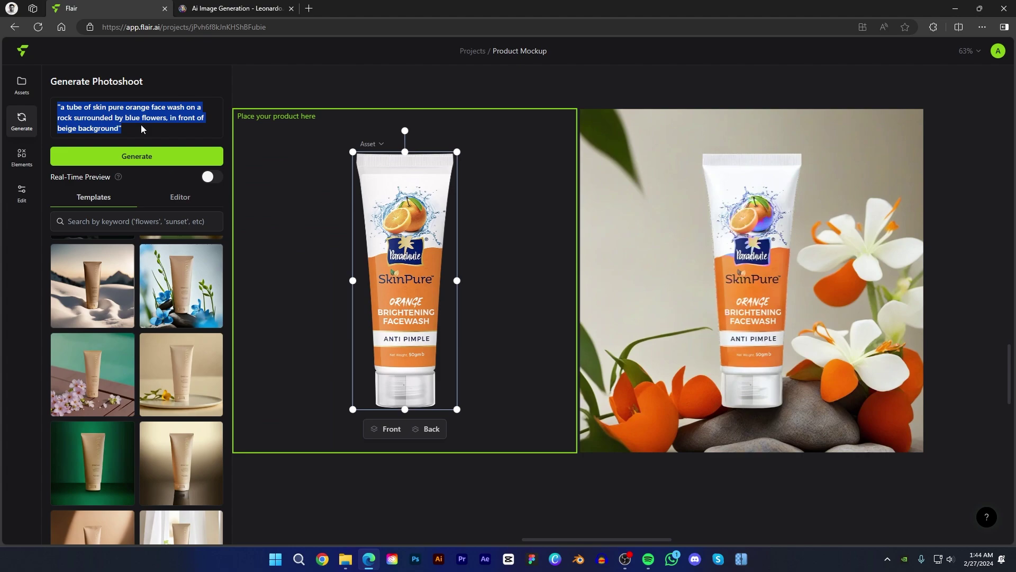
# Step: Paste the face wash prompt into Leonardo and strip its surrounding quote marks
pyautogui.click(223, 8)
pyautogui.click(224, 112)
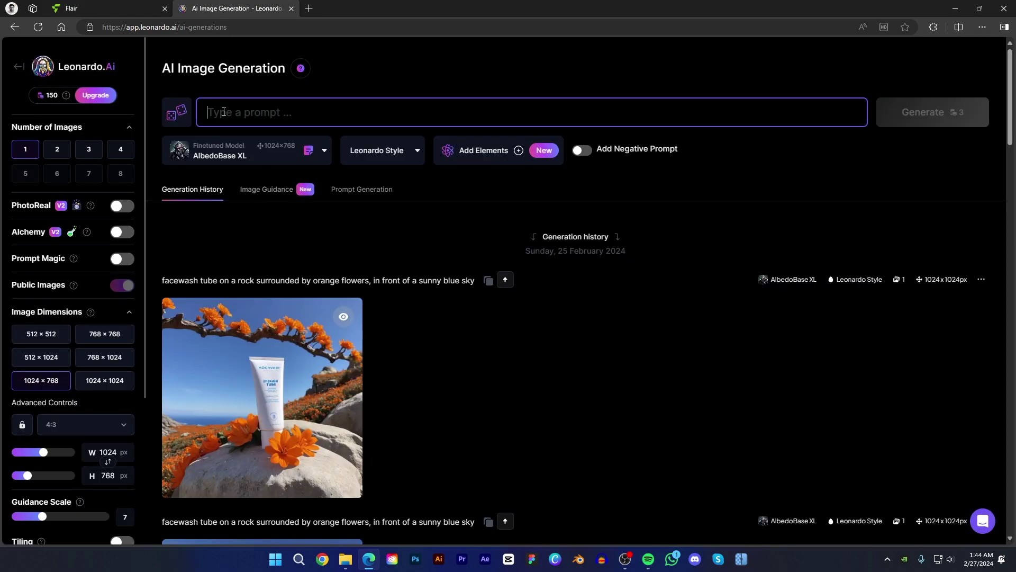
pyautogui.write('"a tube of skin pure orange face wash on a rock surrounded by blue flowers, in front of beige background"')
pyautogui.press('BackSpace')
pyautogui.click(211, 112)
pyautogui.press('BackSpace')
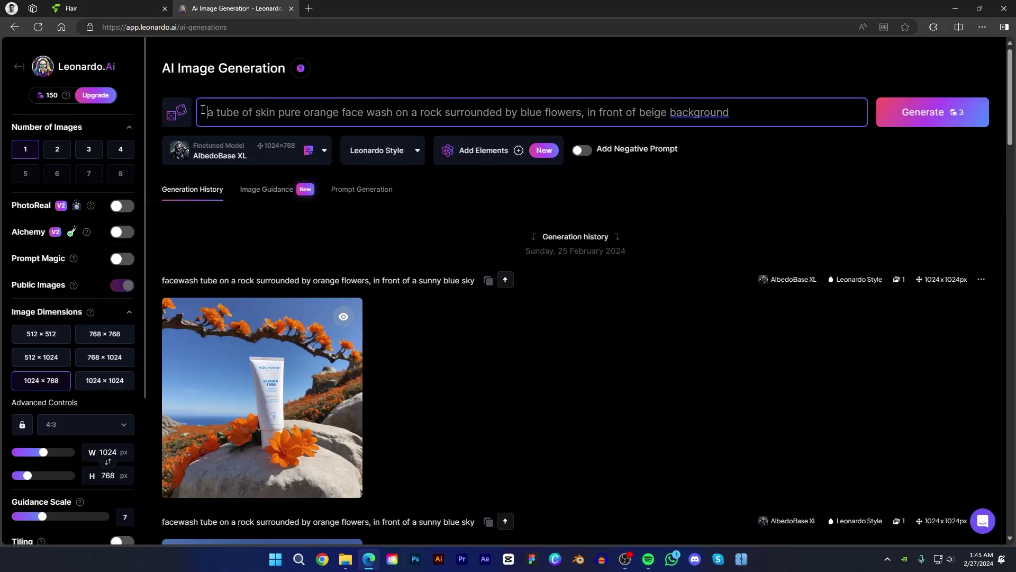
# Step: Generate the image at square 1024×1024 dimensions
pyautogui.click(104, 381)
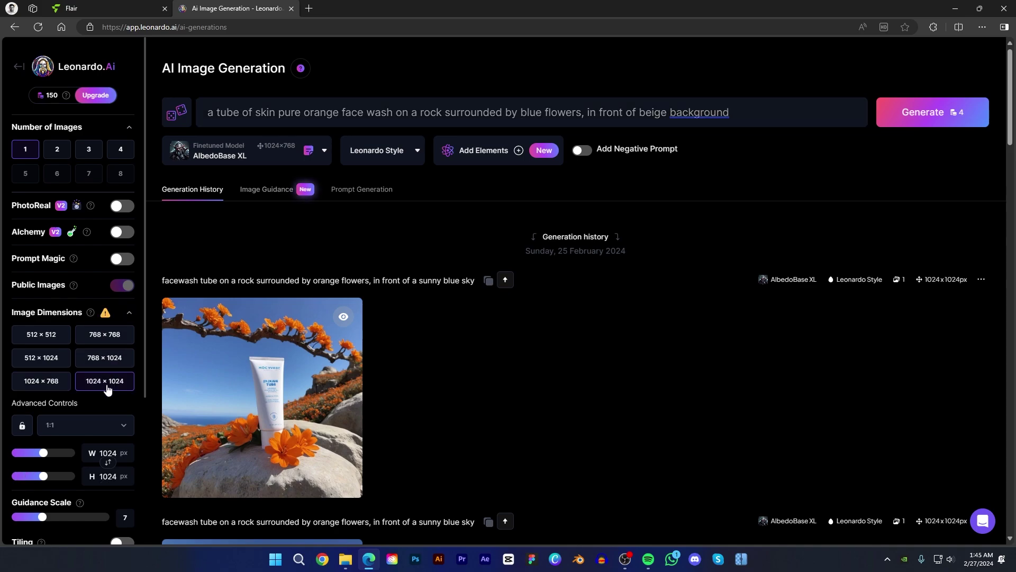
pyautogui.click(913, 117)
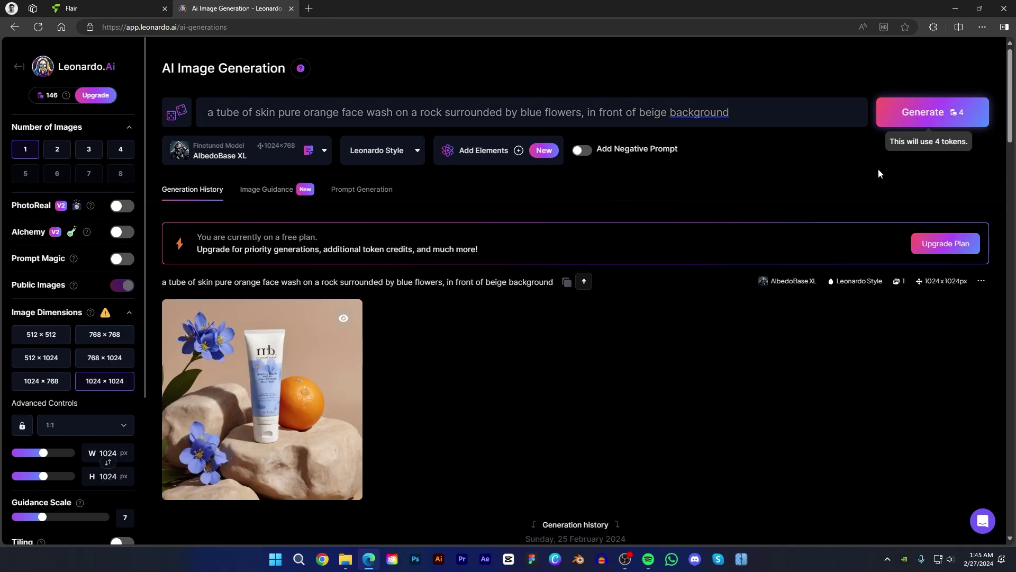
pyautogui.moveTo(307, 492)
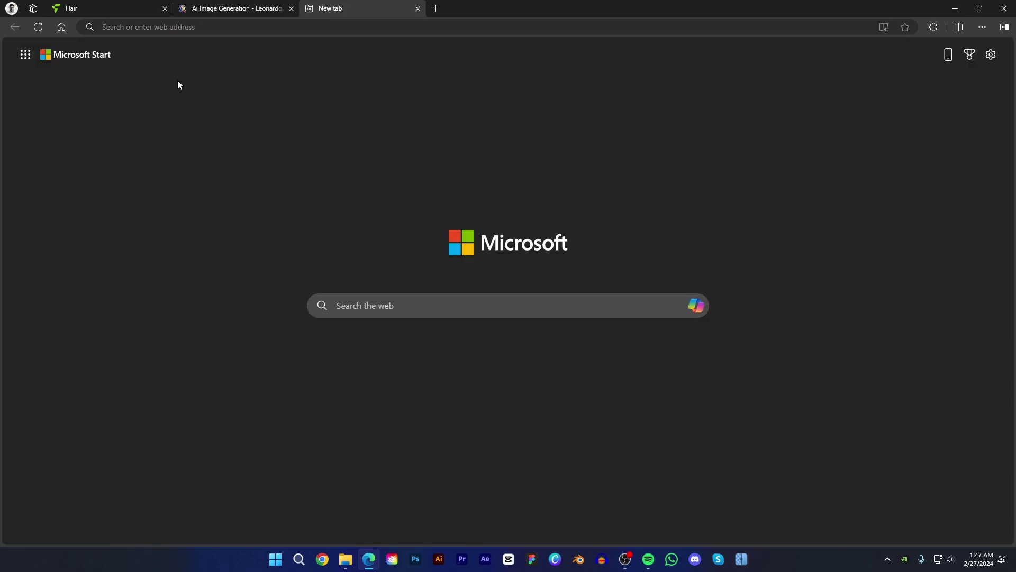
# Step: Find Bing Image Creator and join it with a personal account
pyautogui.write('bing image')
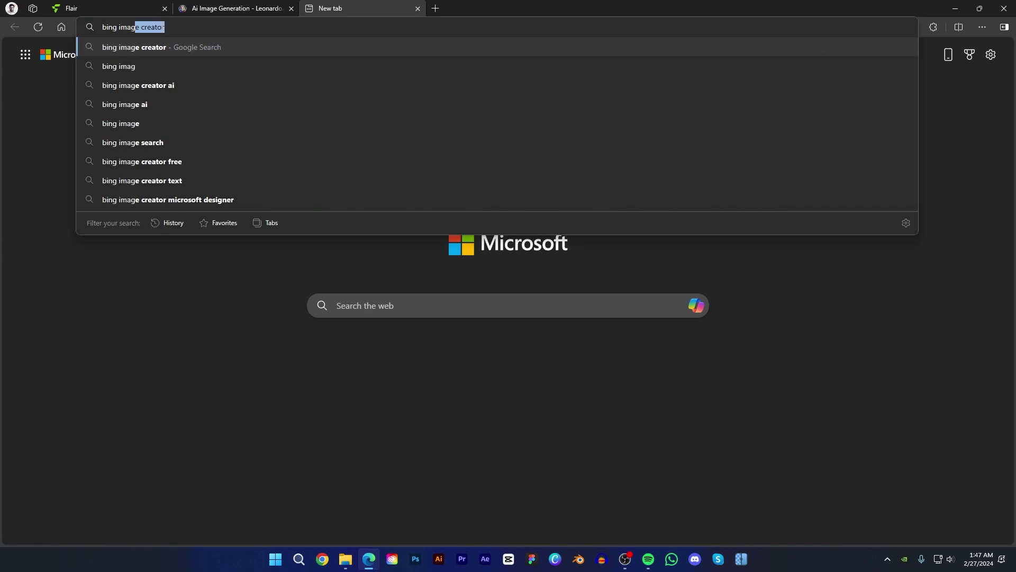
pyautogui.press('Return')
pyautogui.click(170, 169)
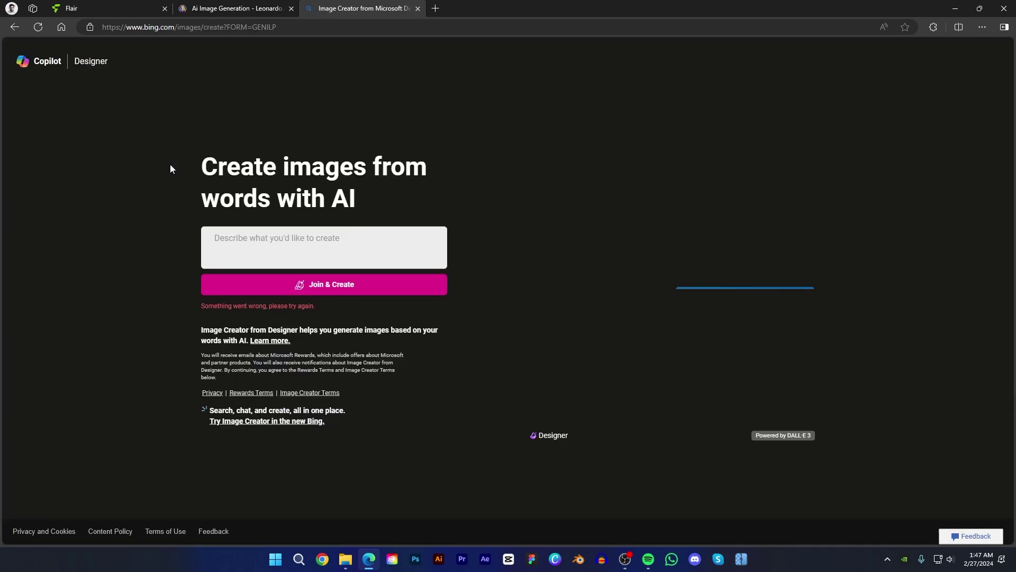
pyautogui.click(244, 286)
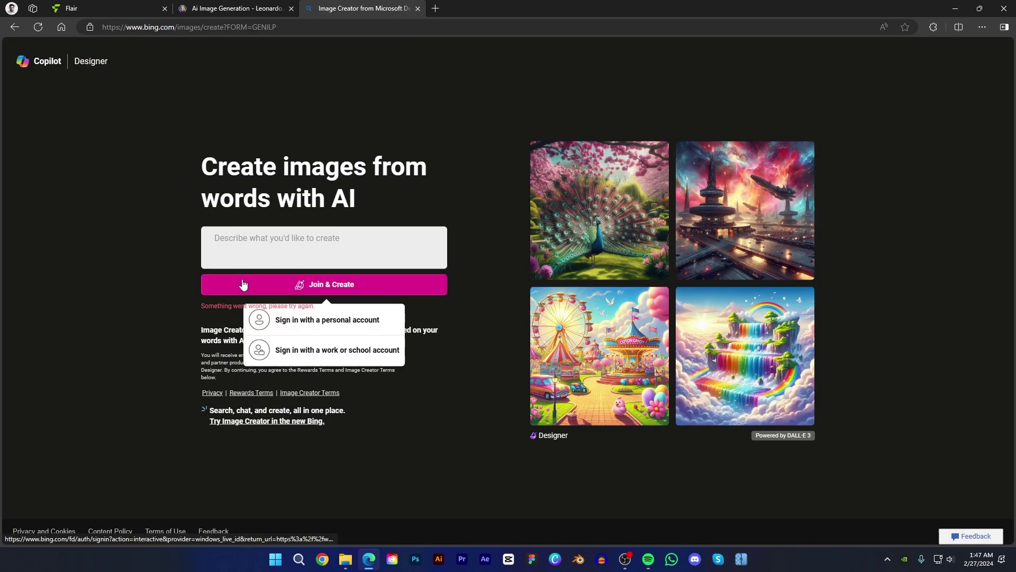
pyautogui.click(264, 324)
# Step: Paste the face wash prompt, create four images and view each in turn
pyautogui.click(247, 98)
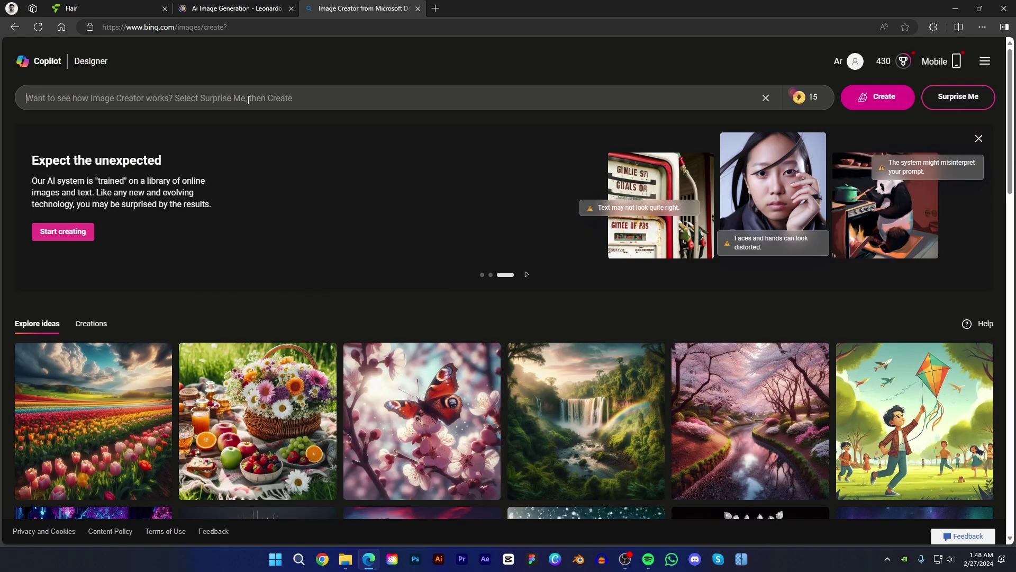
pyautogui.press('super+v')
pyautogui.click(178, 205)
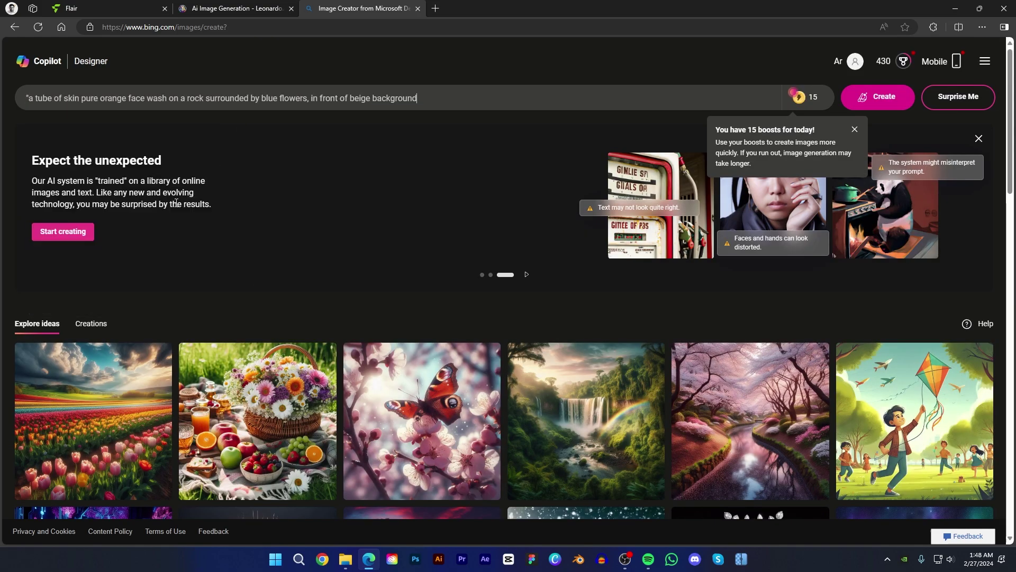
pyautogui.click(894, 106)
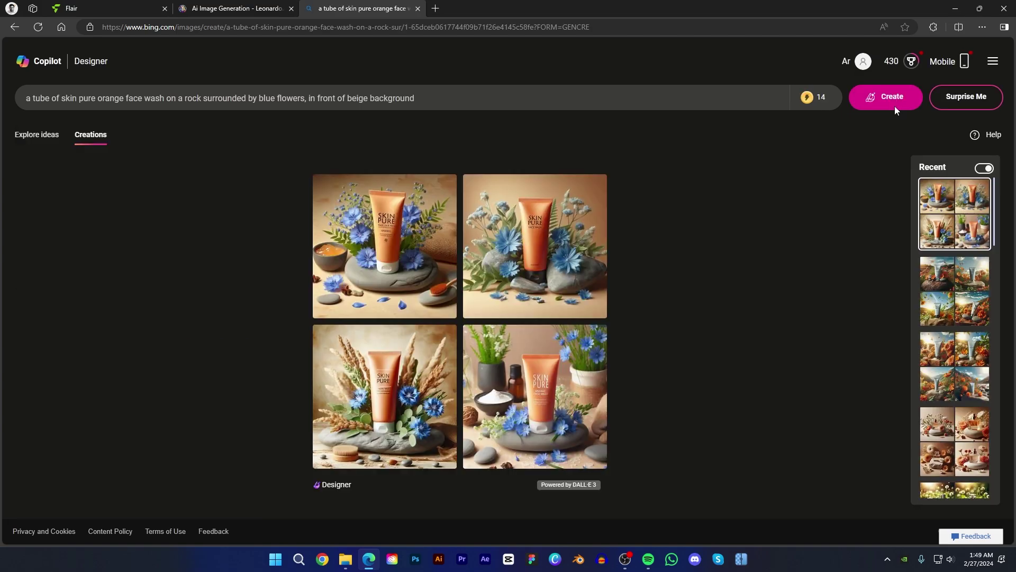
pyautogui.click(449, 307)
pyautogui.click(590, 299)
pyautogui.click(591, 300)
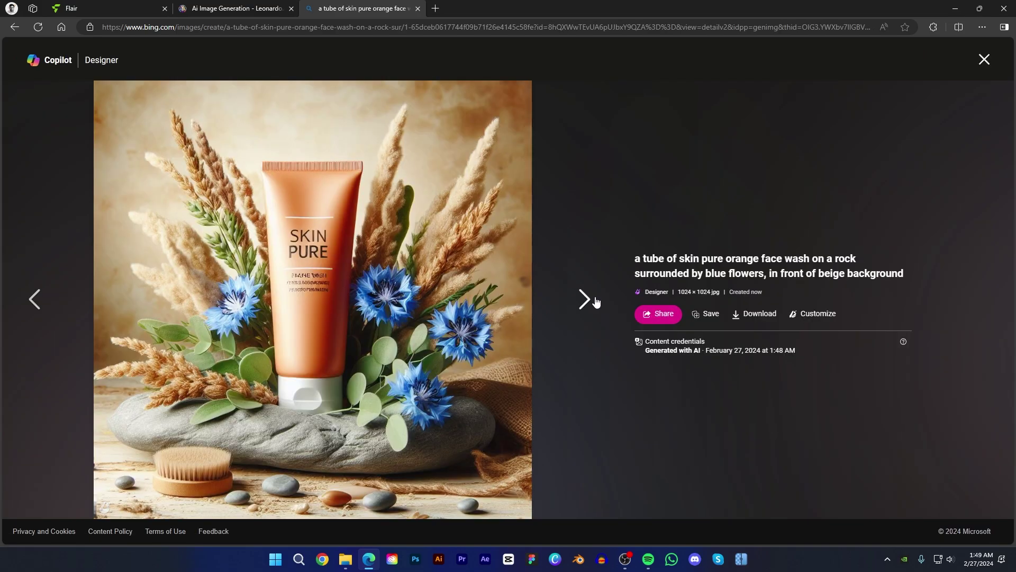
pyautogui.click(592, 299)
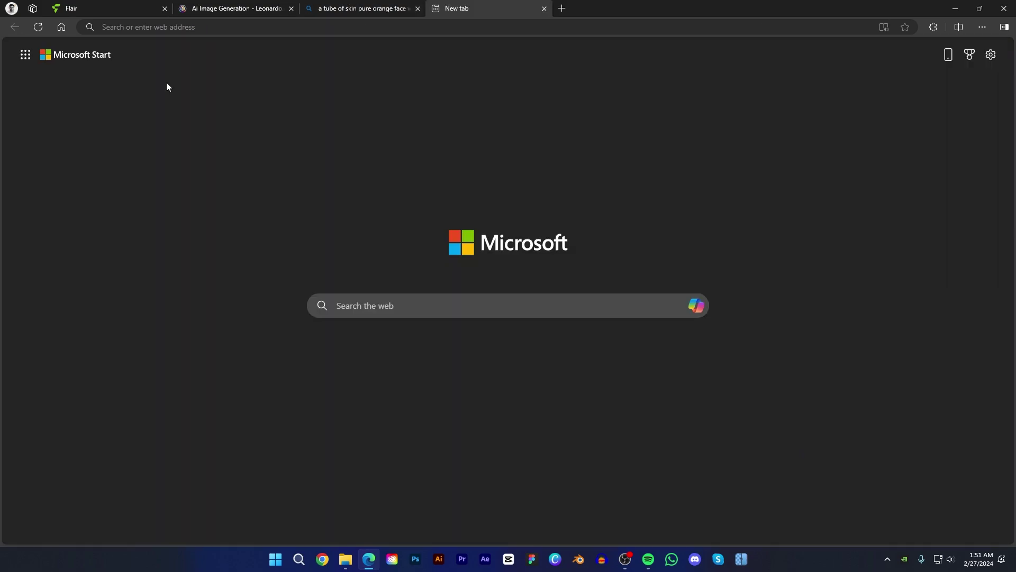
# Step: Load the Adobe Firefly website in the address bar
pyautogui.click(146, 31)
pyautogui.write('fir')
pyautogui.press('Return')
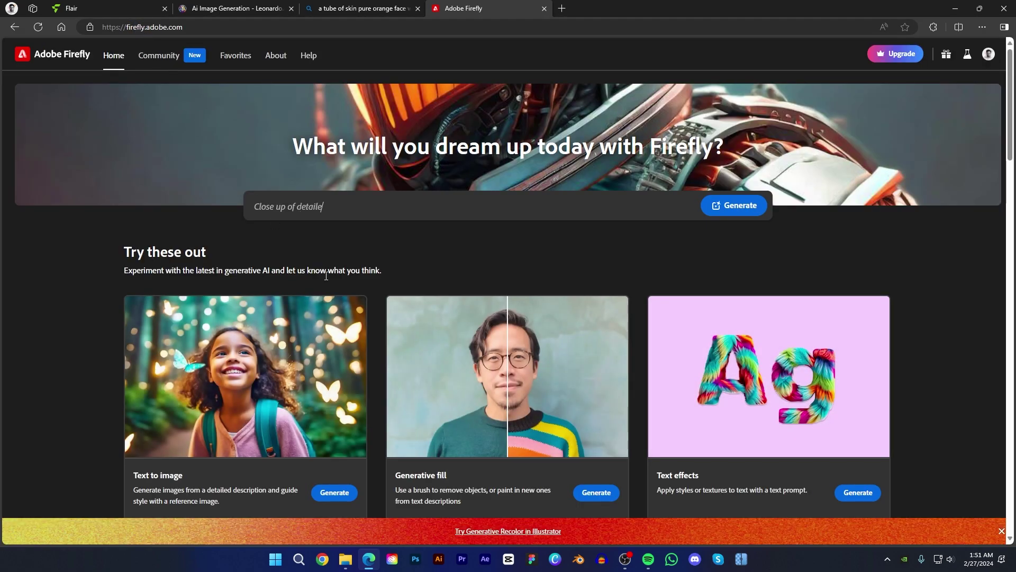
# Step: Load the Leonardo face wash image into Firefly's Generative fill
pyautogui.click(592, 493)
pyautogui.click(345, 559)
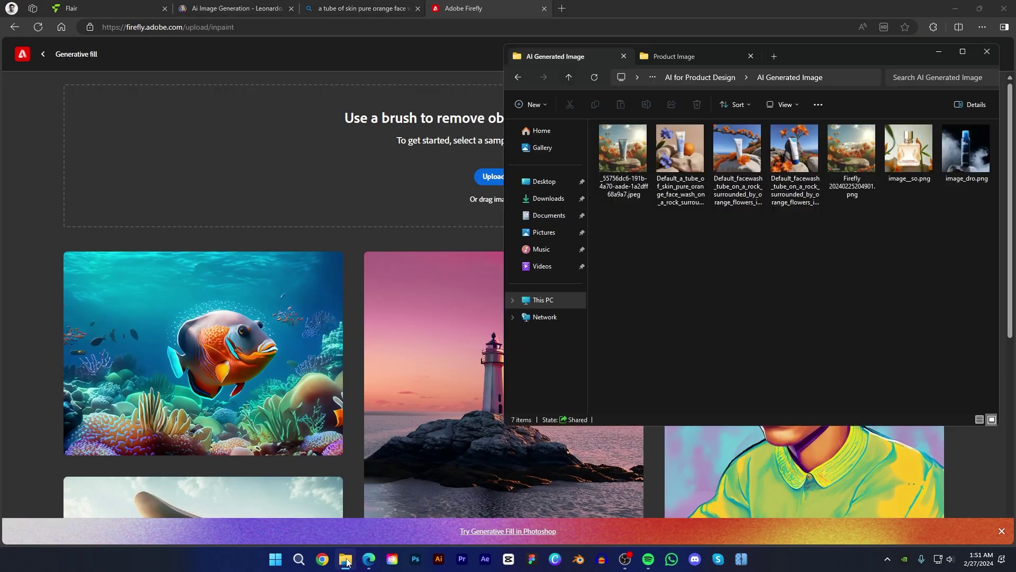
pyautogui.moveTo(681, 154); pyautogui.dragTo(405, 190)
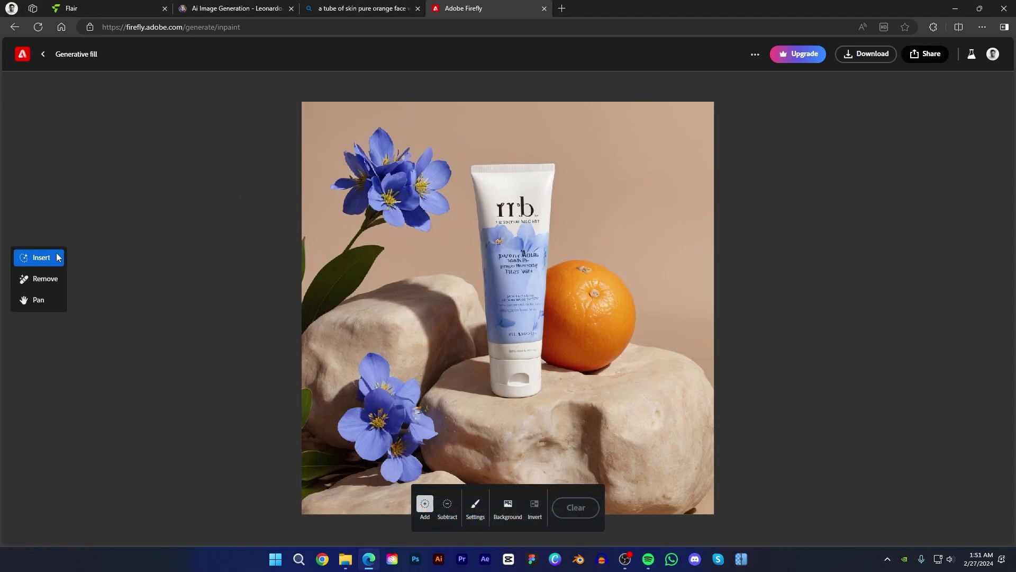
# Step: Mask out the tube, keep the fill with flowers beside the orange, and open it in Photoshop
pyautogui.moveTo(484, 167)
pyautogui.mouseDown()
pyautogui.moveTo(489, 375)
pyautogui.moveTo(532, 385)
pyautogui.moveTo(547, 242)
pyautogui.moveTo(542, 169)
pyautogui.moveTo(492, 172)
pyautogui.moveTo(526, 181)
pyautogui.moveTo(498, 314)
pyautogui.moveTo(507, 359)
pyautogui.mouseUp()
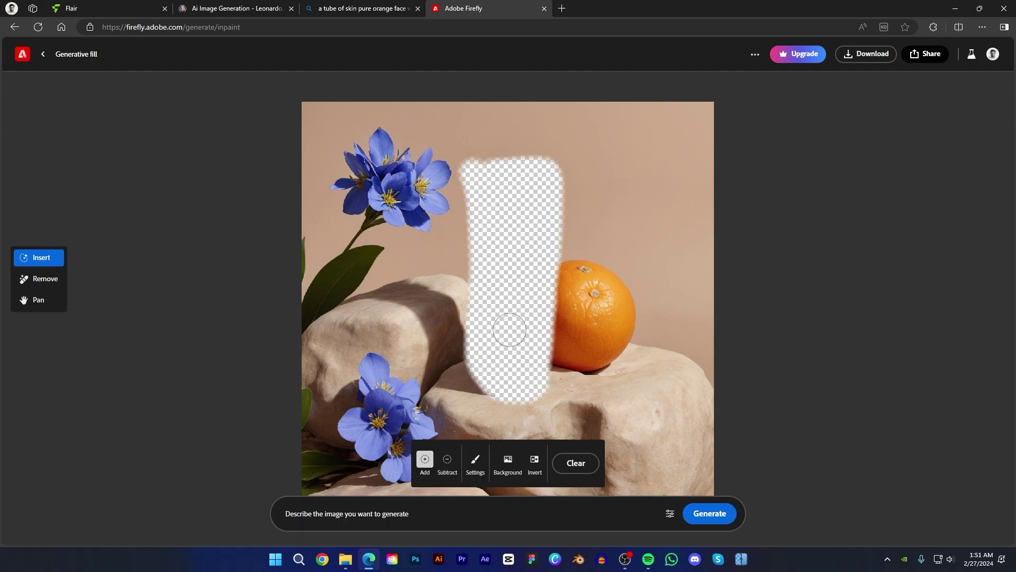
pyautogui.click(712, 514)
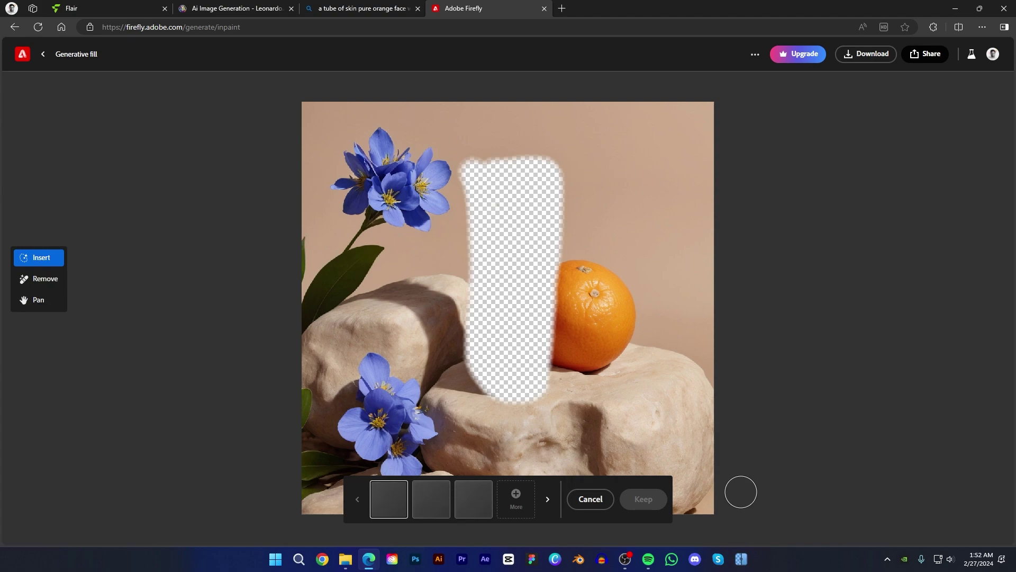
pyautogui.click(465, 512)
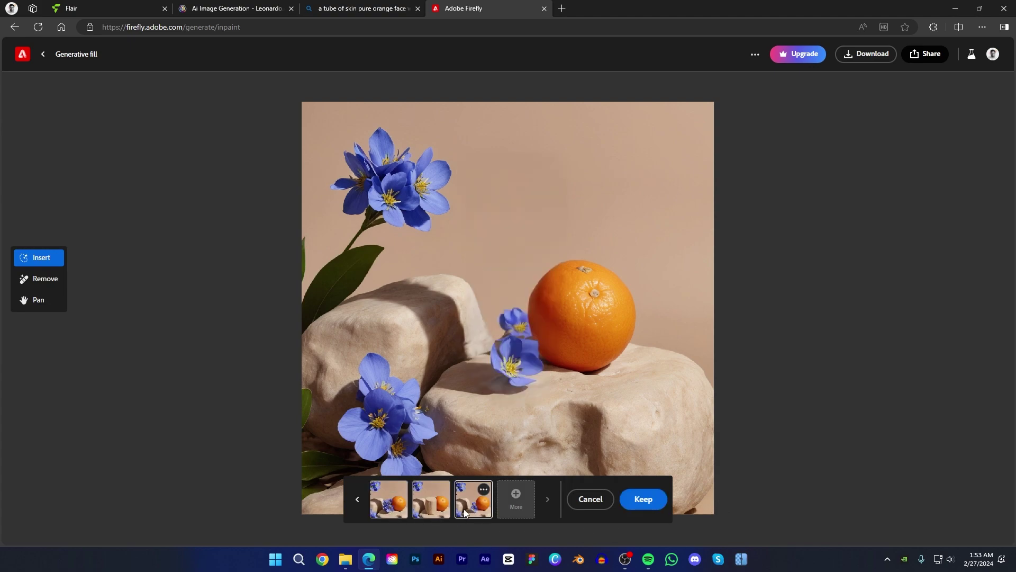
pyautogui.click(389, 503)
pyautogui.click(643, 499)
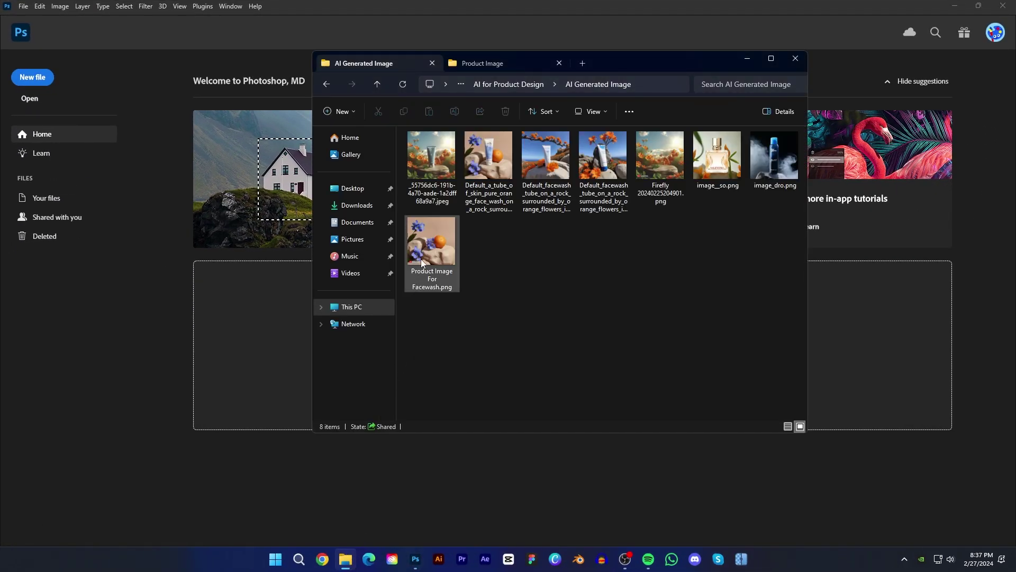
pyautogui.moveTo(421, 259); pyautogui.dragTo(265, 309)
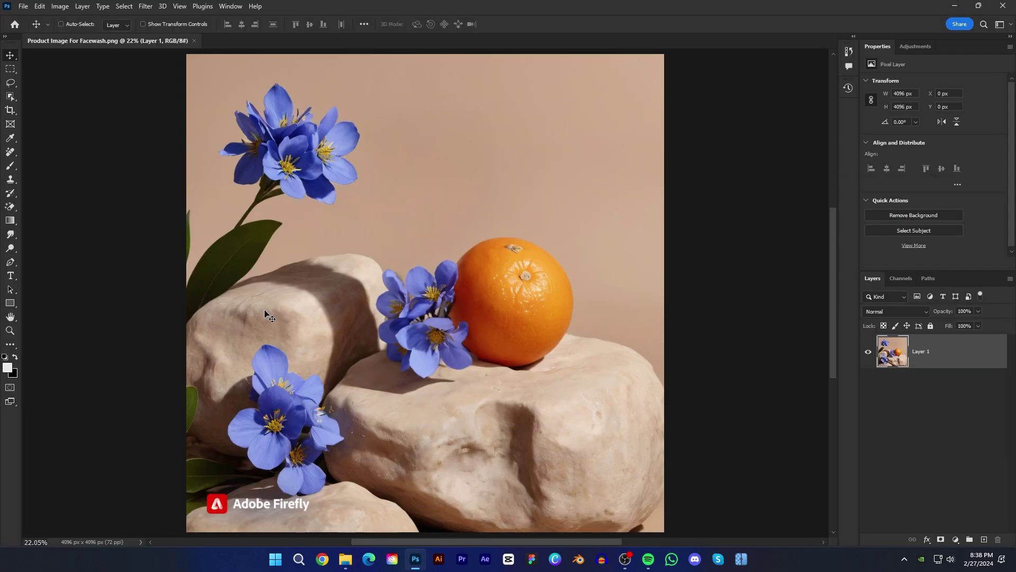
# Step: Erase the Adobe Firefly watermark with the Remove tool
pyautogui.click(10, 152)
pyautogui.click(53, 162)
pyautogui.moveTo(305, 513); pyautogui.dragTo(209, 503)
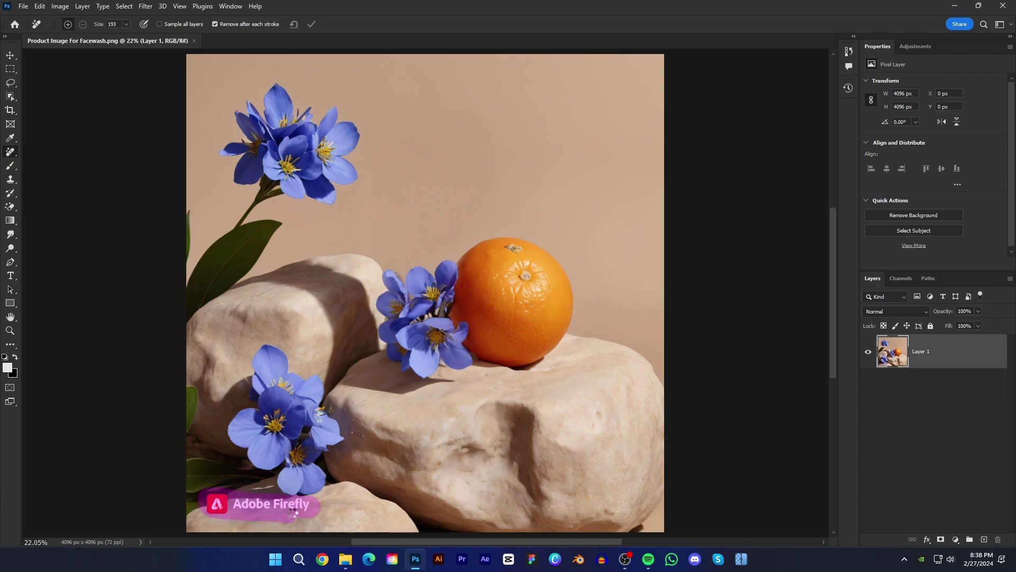
# Step: Place Facewash.png, enlarge it and stand the tube on the rock beside the orange
pyautogui.press('v')
pyautogui.click(345, 559)
pyautogui.moveTo(489, 159)
pyautogui.mouseDown()
pyautogui.moveTo(337, 270)
pyautogui.moveTo(280, 274)
pyautogui.mouseUp()
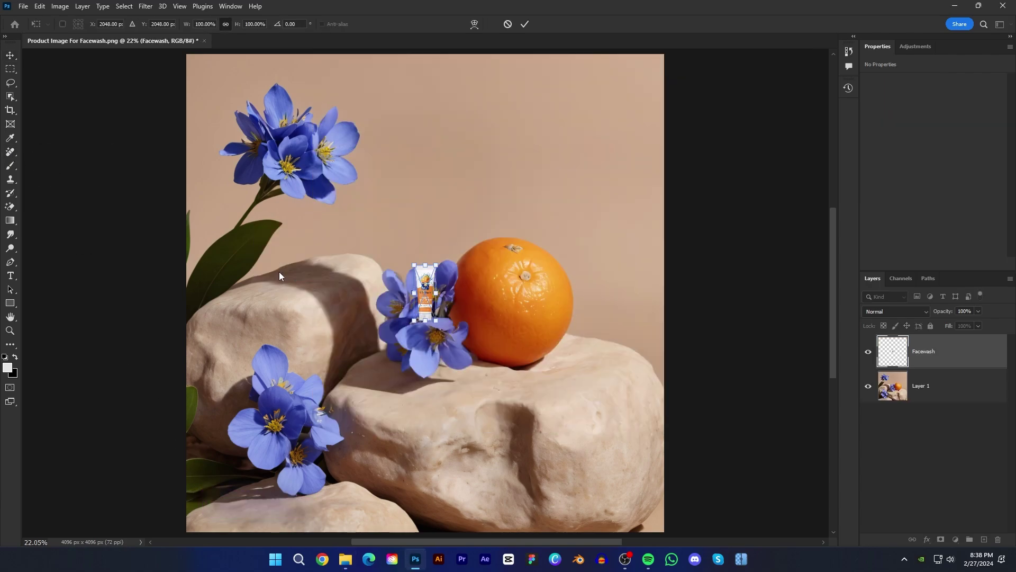
pyautogui.moveTo(425, 269); pyautogui.dragTo(427, 85)
pyautogui.moveTo(433, 182); pyautogui.dragTo(426, 122)
pyautogui.press('Return')
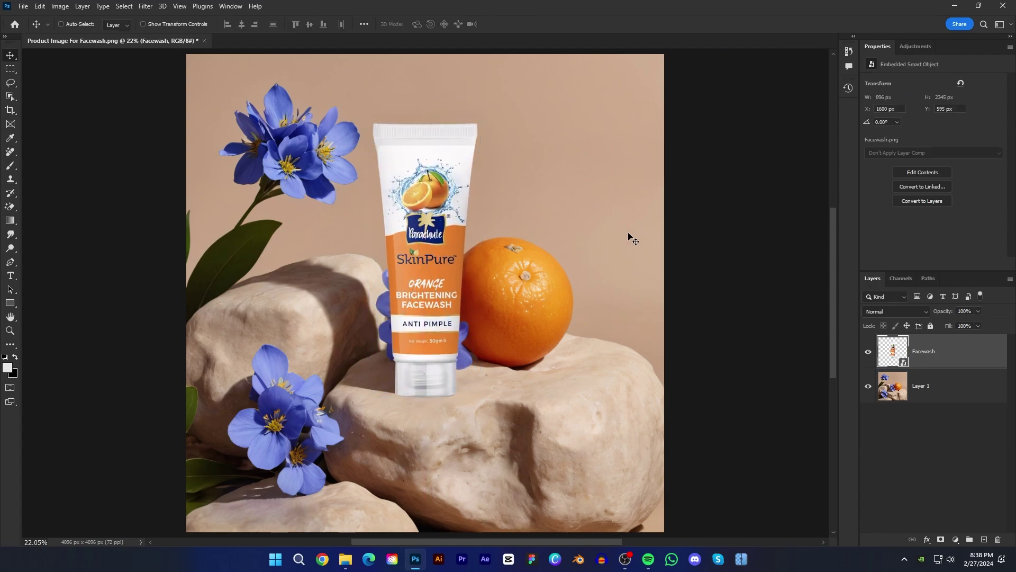
# Step: Add a darkening Curves adjustment above Layer 1 and invert its mask to hide it
pyautogui.click(947, 392)
pyautogui.click(956, 539)
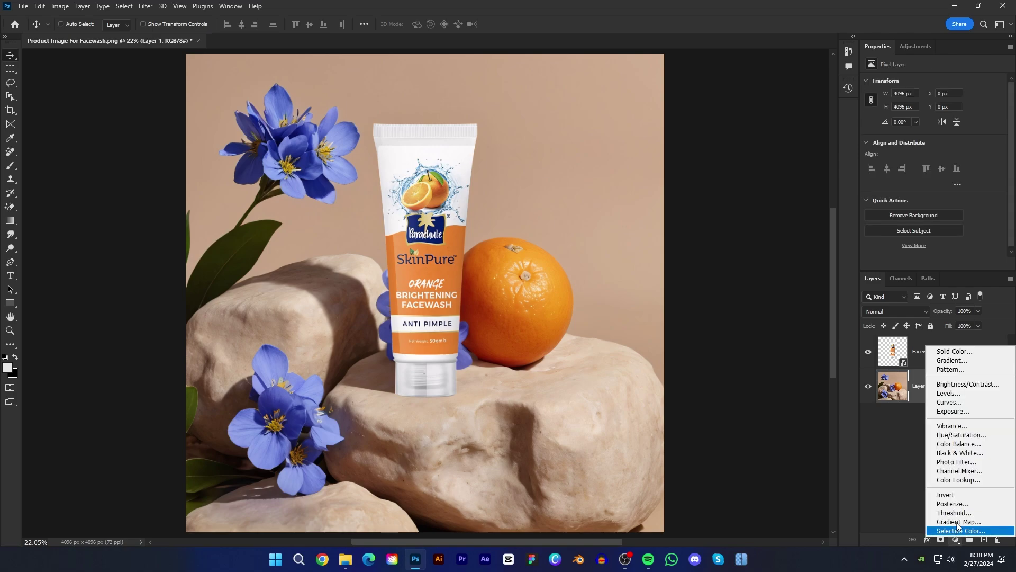
pyautogui.click(962, 405)
pyautogui.moveTo(950, 161); pyautogui.dragTo(968, 179)
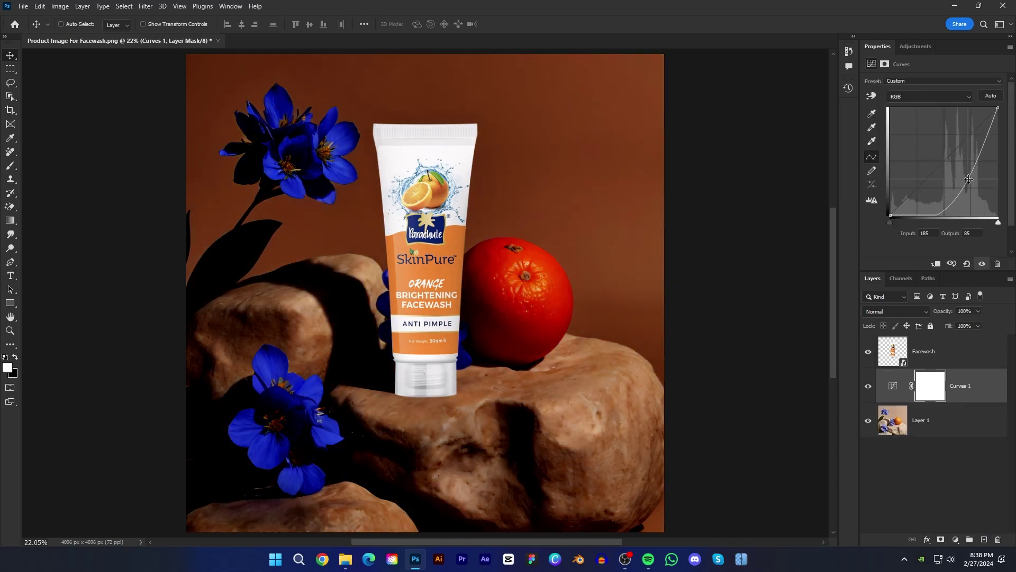
pyautogui.hotkey('ctrl', 'i')
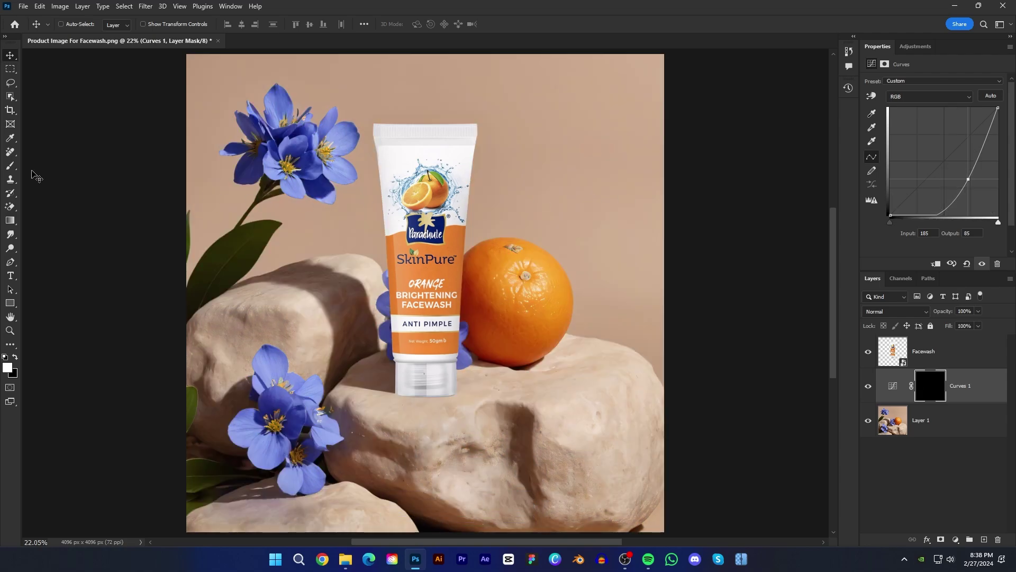
# Step: Paint a soft low-flow contact shadow into the Curves mask under the tube's base
pyautogui.click(10, 165)
pyautogui.moveTo(286, 26); pyautogui.dragTo(272, 27)
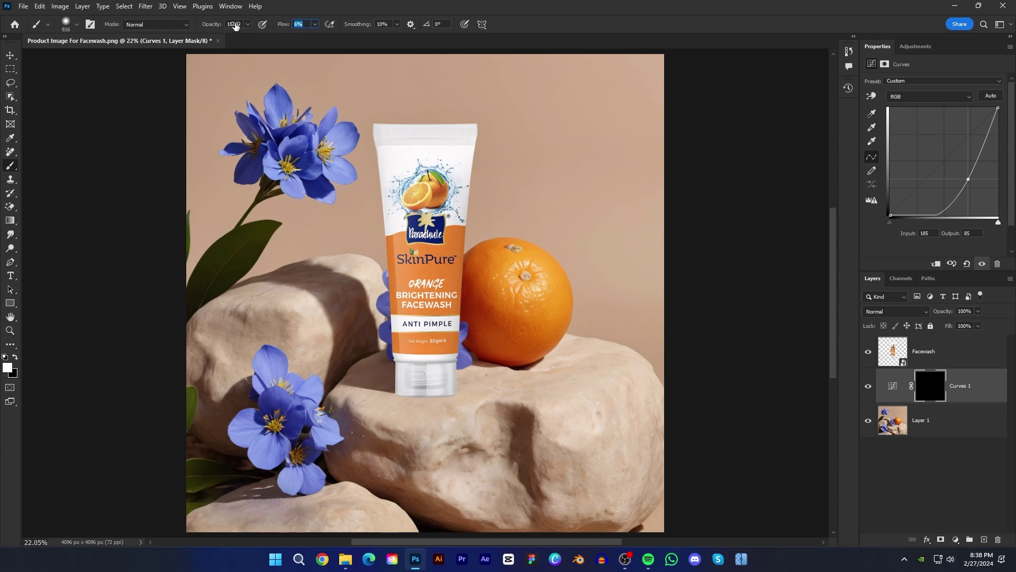
pyautogui.rightClick(469, 332)
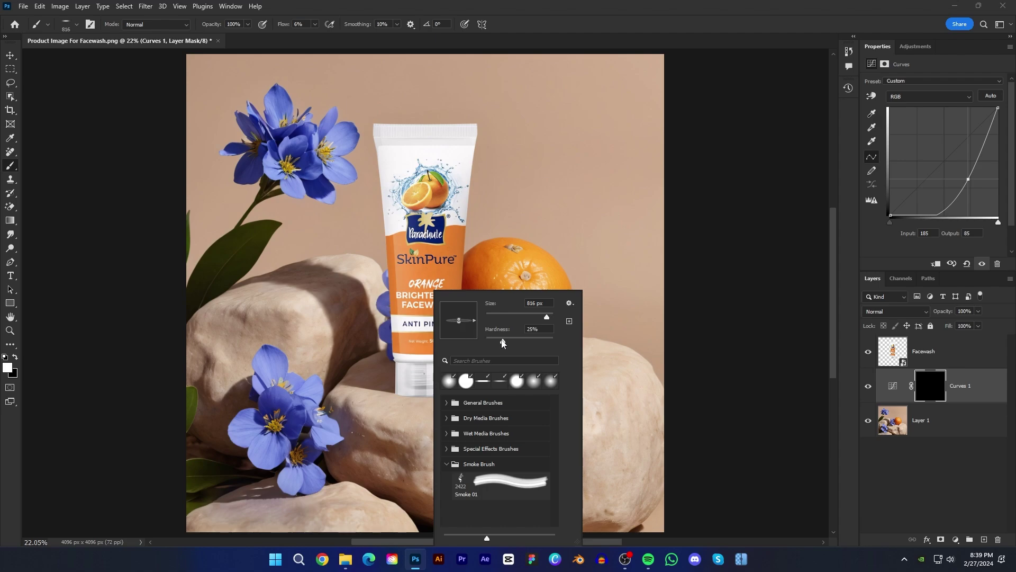
pyautogui.press('Return')
pyautogui.scroll(8, 411, 396)
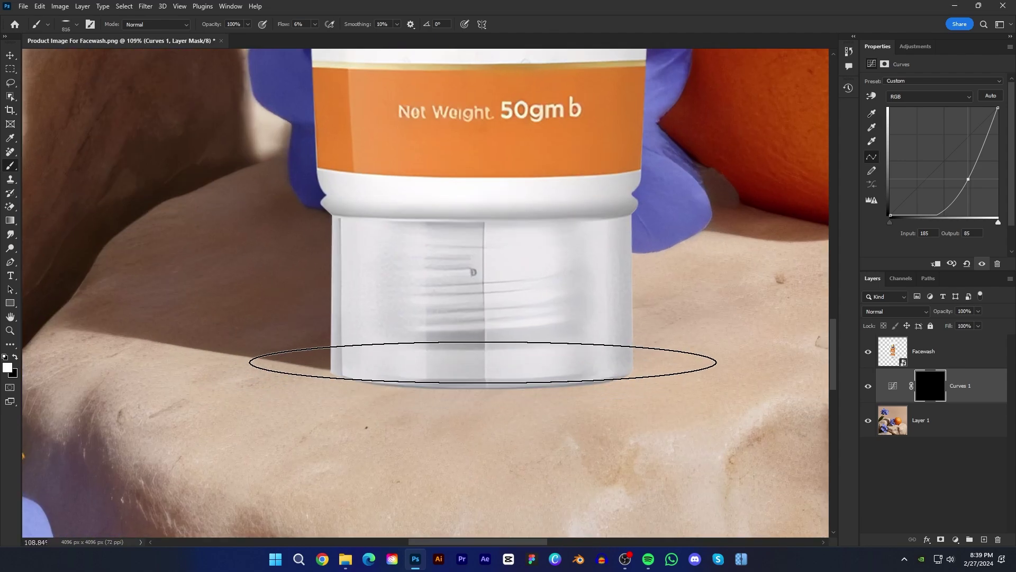
pyautogui.moveTo(373, 380); pyautogui.dragTo(368, 380)
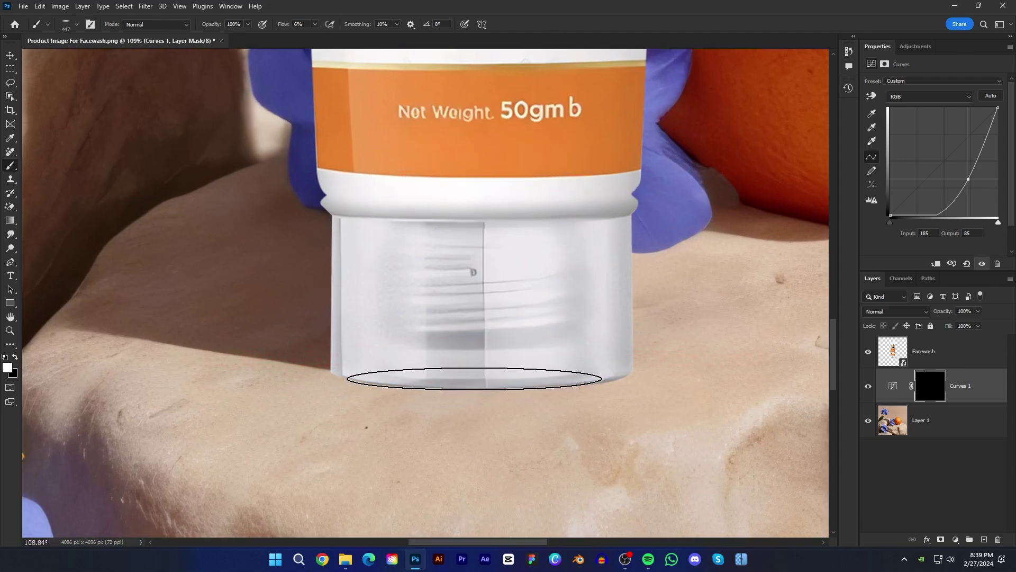
pyautogui.rightClick(476, 378)
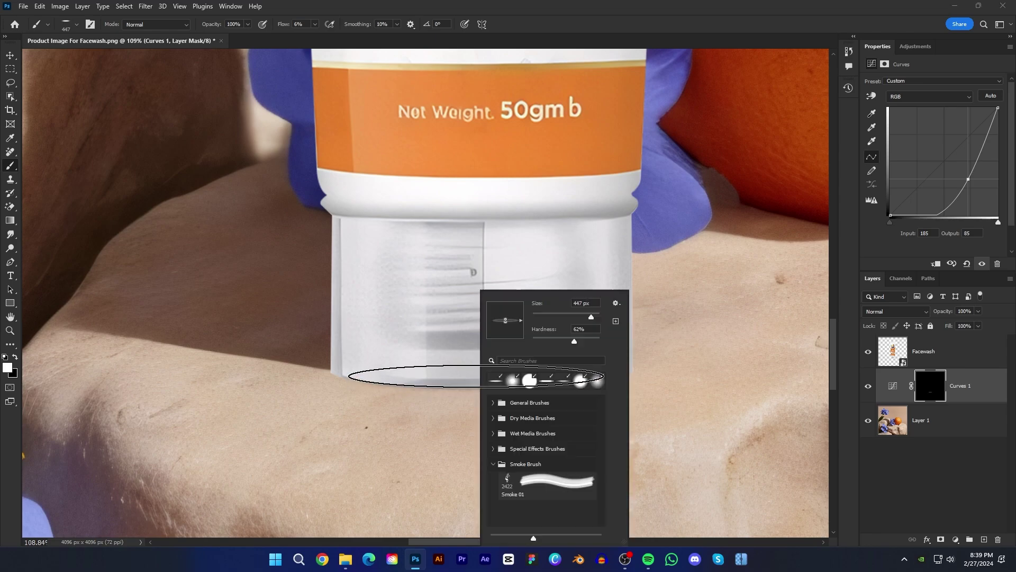
pyautogui.press('Return')
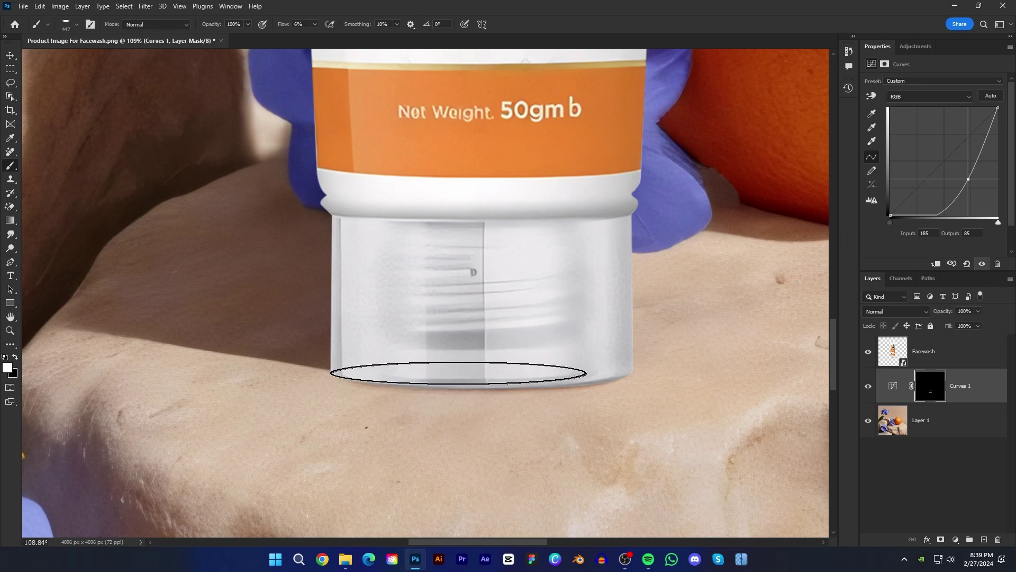
pyautogui.scroll(-6, 485, 370)
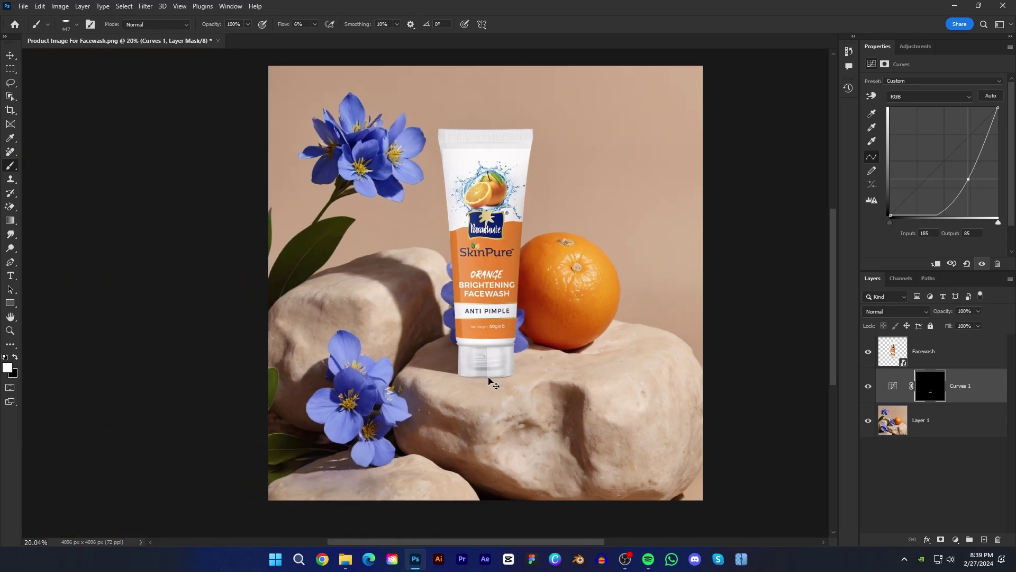
# Step: Add a -3.47 Exposure layer clipped to the Facewash layer with an inverted mask
pyautogui.press('v')
pyautogui.click(934, 360)
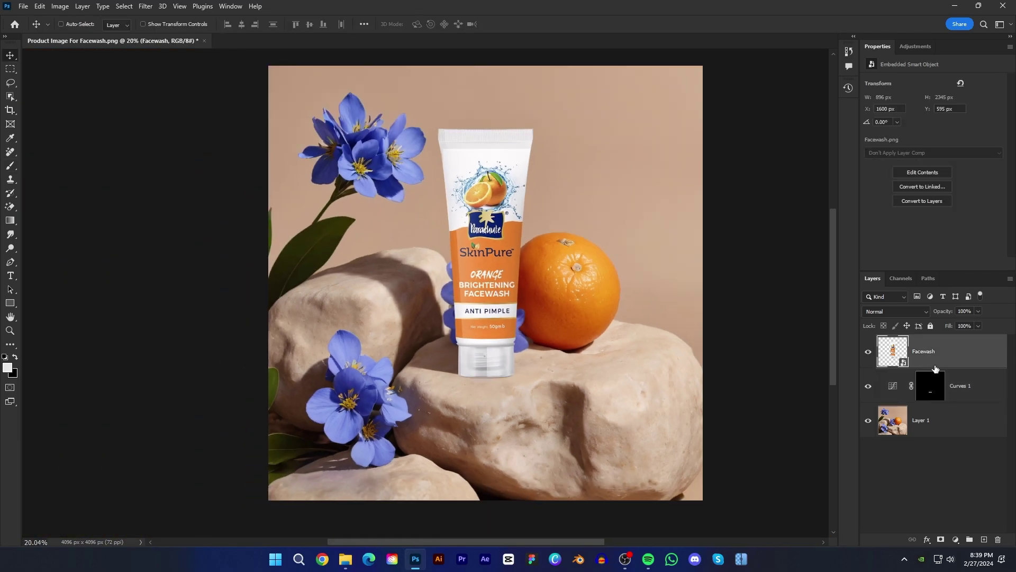
pyautogui.click(956, 539)
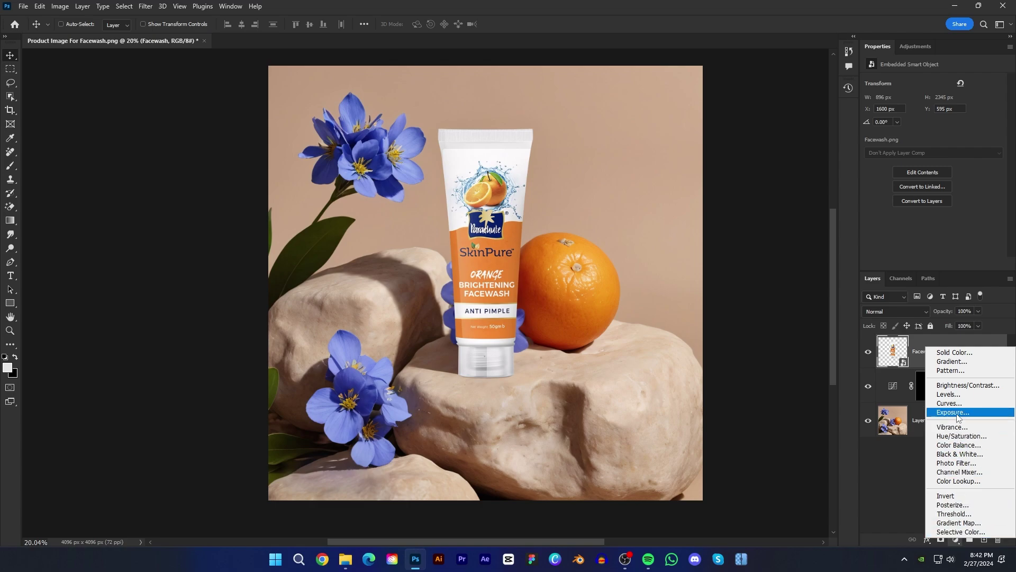
pyautogui.click(957, 418)
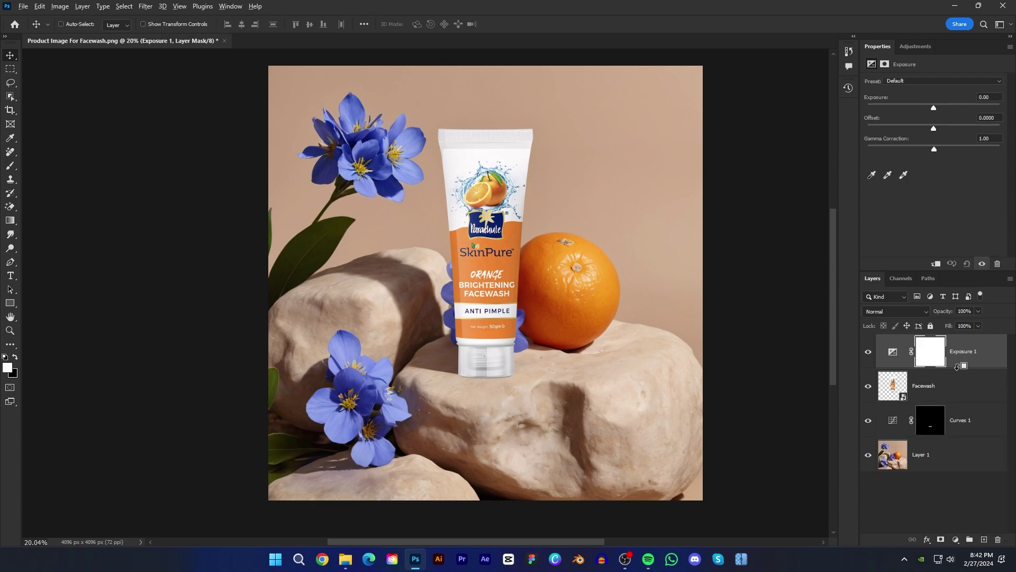
pyautogui.keyDown('alt'); pyautogui.click(957, 367); pyautogui.keyUp('alt')
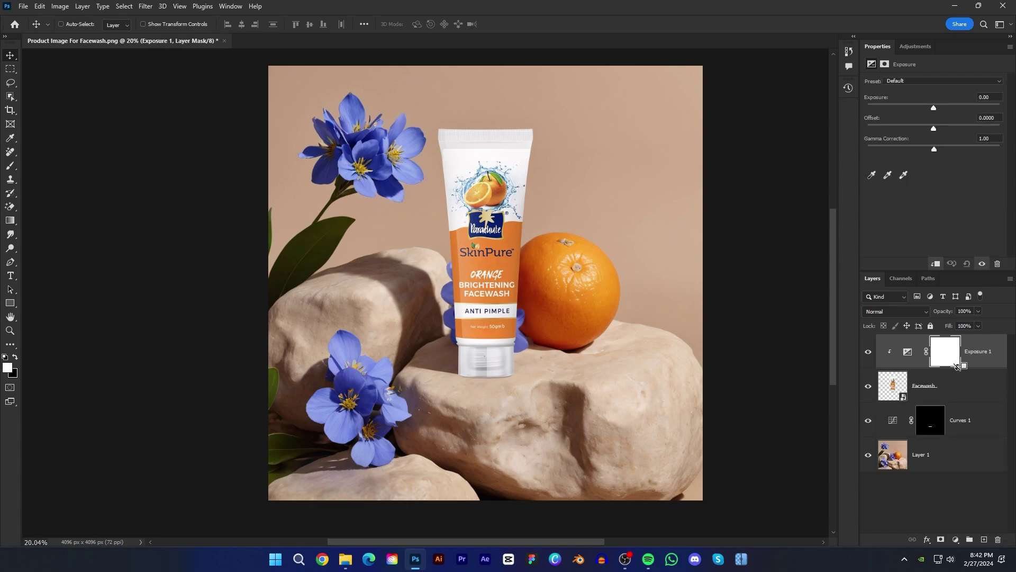
pyautogui.moveTo(934, 110); pyautogui.dragTo(900, 111)
pyautogui.hotkey('ctrl', 'i')
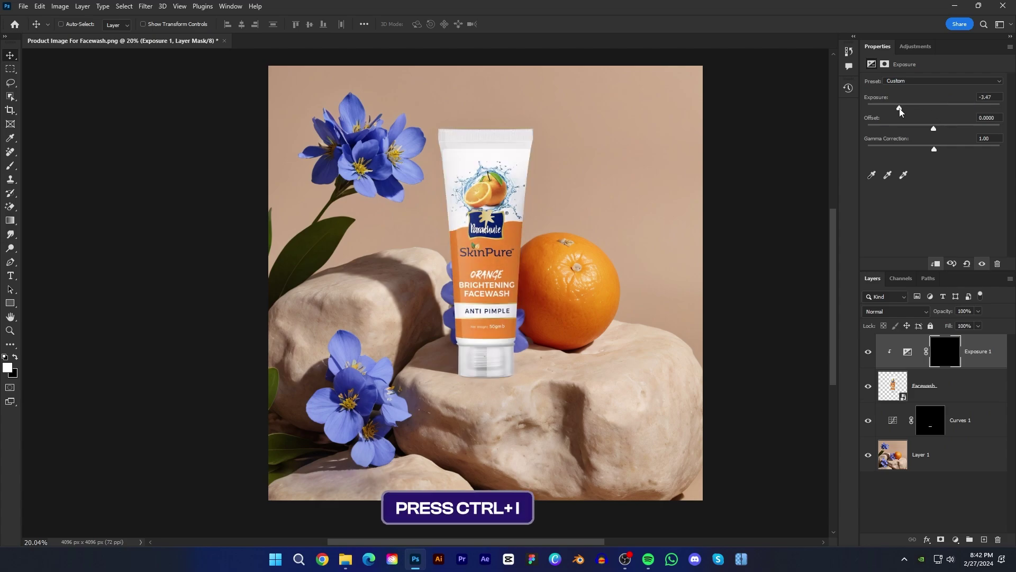
# Step: Brush 50% flow shading down the tube's left side in the Exposure mask
pyautogui.press('b')
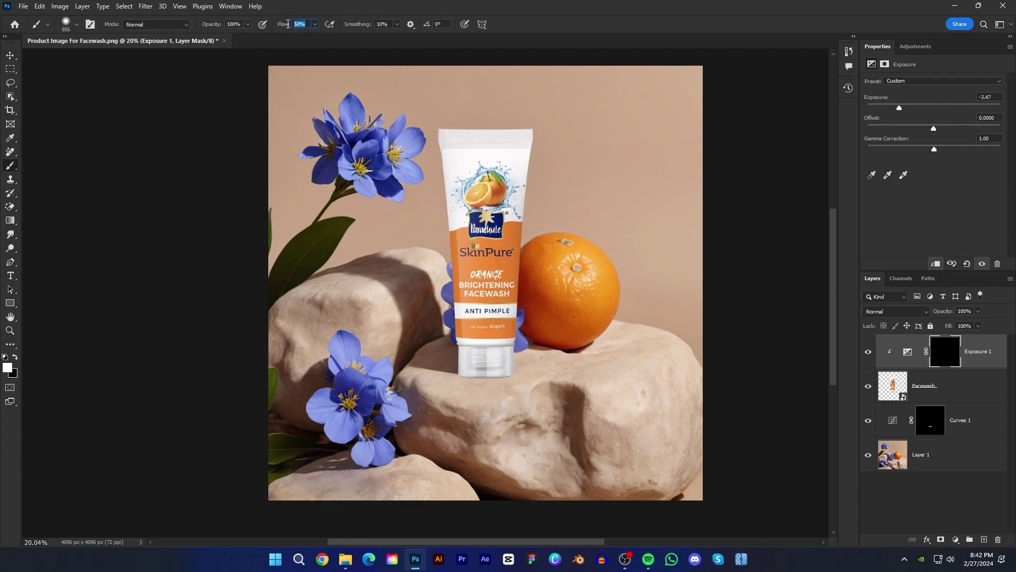
pyautogui.press('Return')
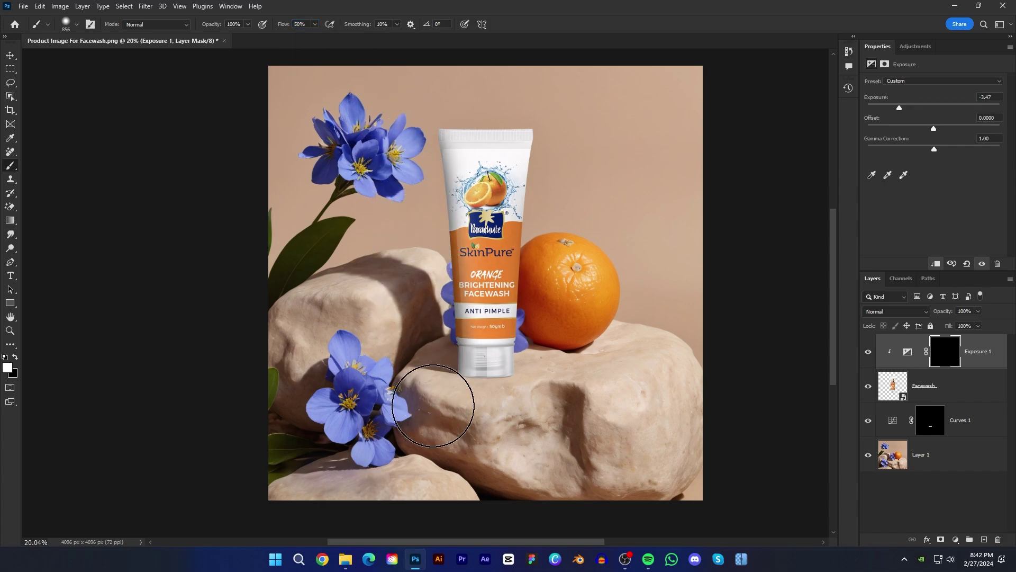
pyautogui.moveTo(435, 419)
pyautogui.mouseDown()
pyautogui.moveTo(397, 197)
pyautogui.moveTo(431, 434)
pyautogui.moveTo(426, 349)
pyautogui.mouseUp()
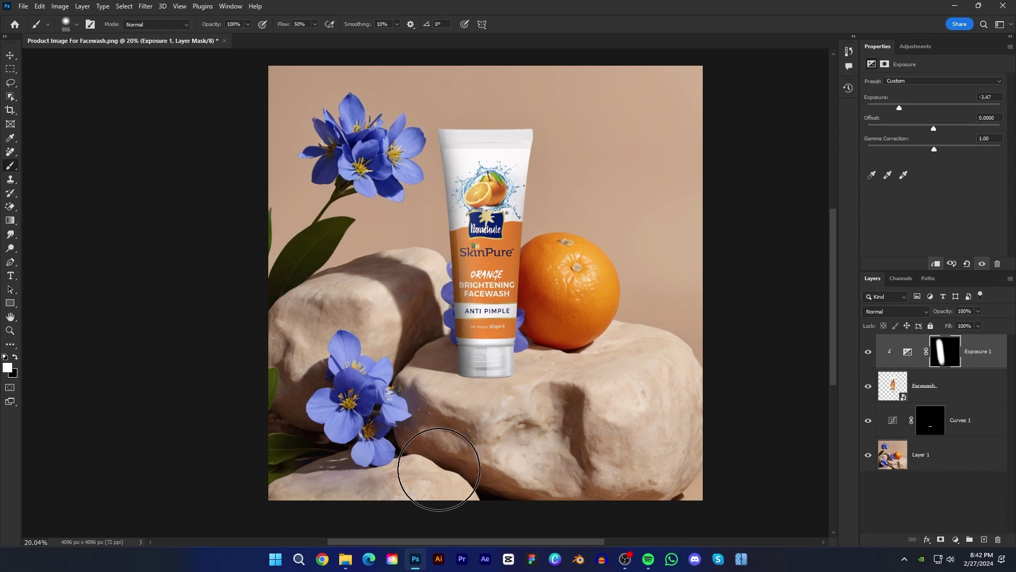
# Step: Add a clipped Exposure 2 layer at +1.49 and invert its mask to hide it
pyautogui.click(955, 540)
pyautogui.click(953, 411)
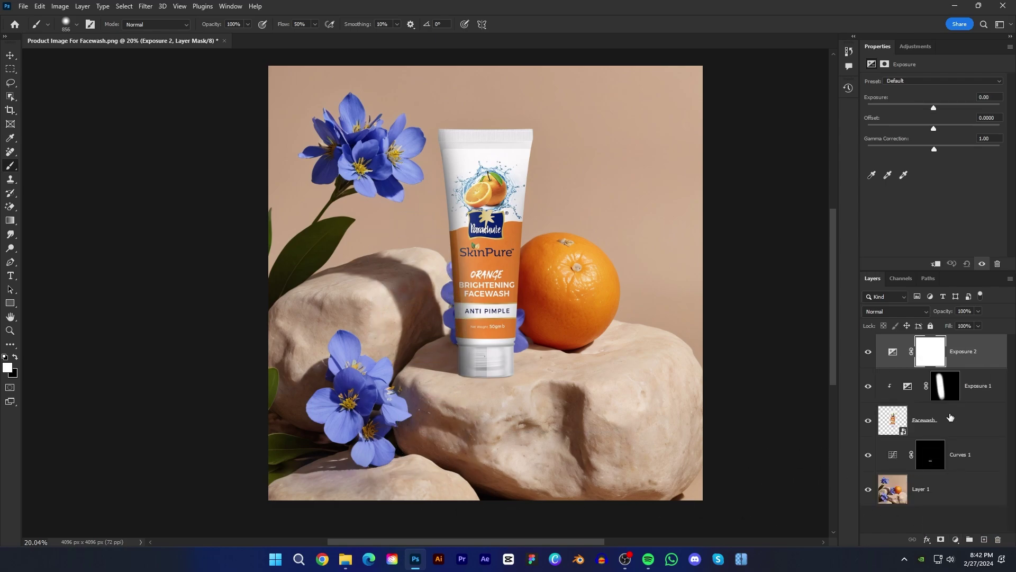
pyautogui.keyDown('alt'); pyautogui.click(960, 368); pyautogui.keyUp('alt')
pyautogui.moveTo(935, 108); pyautogui.dragTo(948, 109)
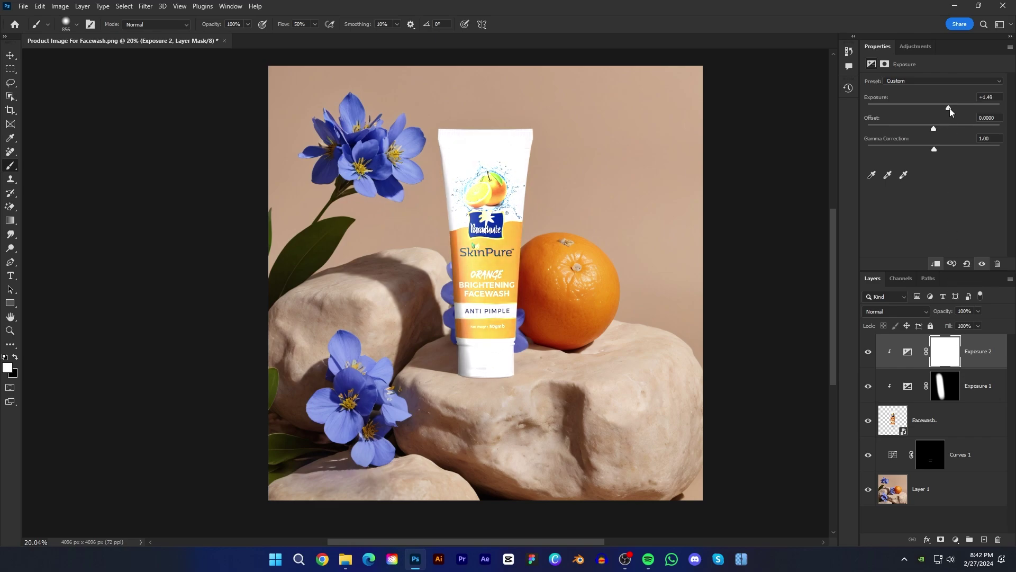
pyautogui.hotkey('ctrl', 'i')
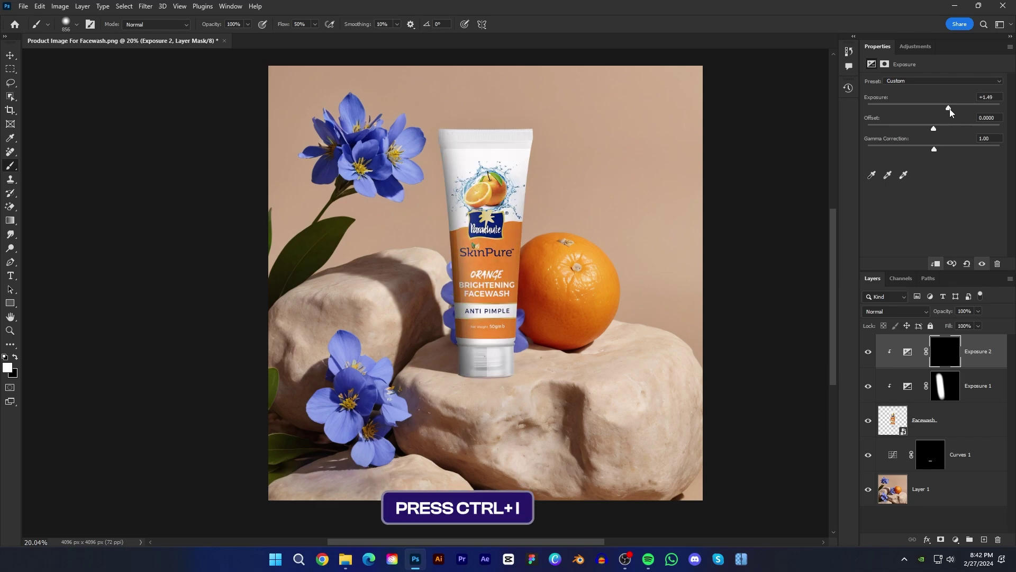